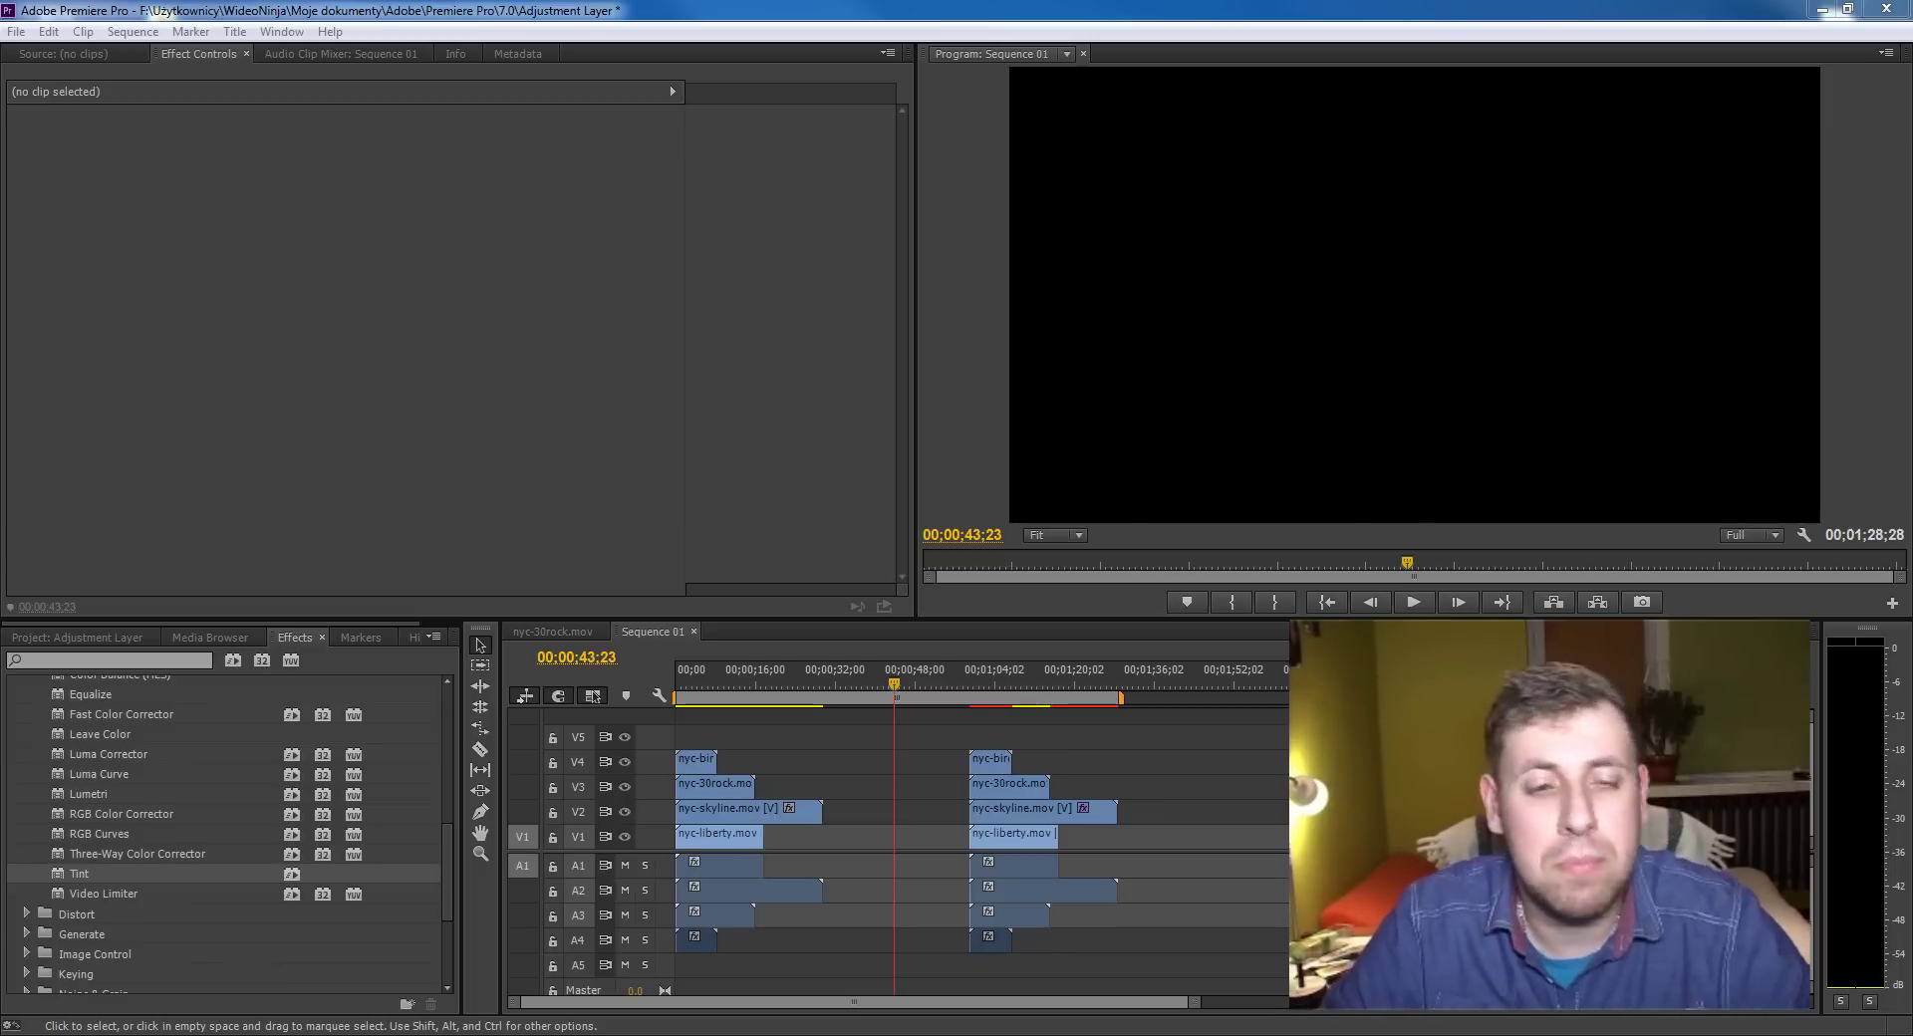
Drag the Sequence 01 playhead slightly back to 00;00;42;05
left_click_drag(894, 690, 887, 690)
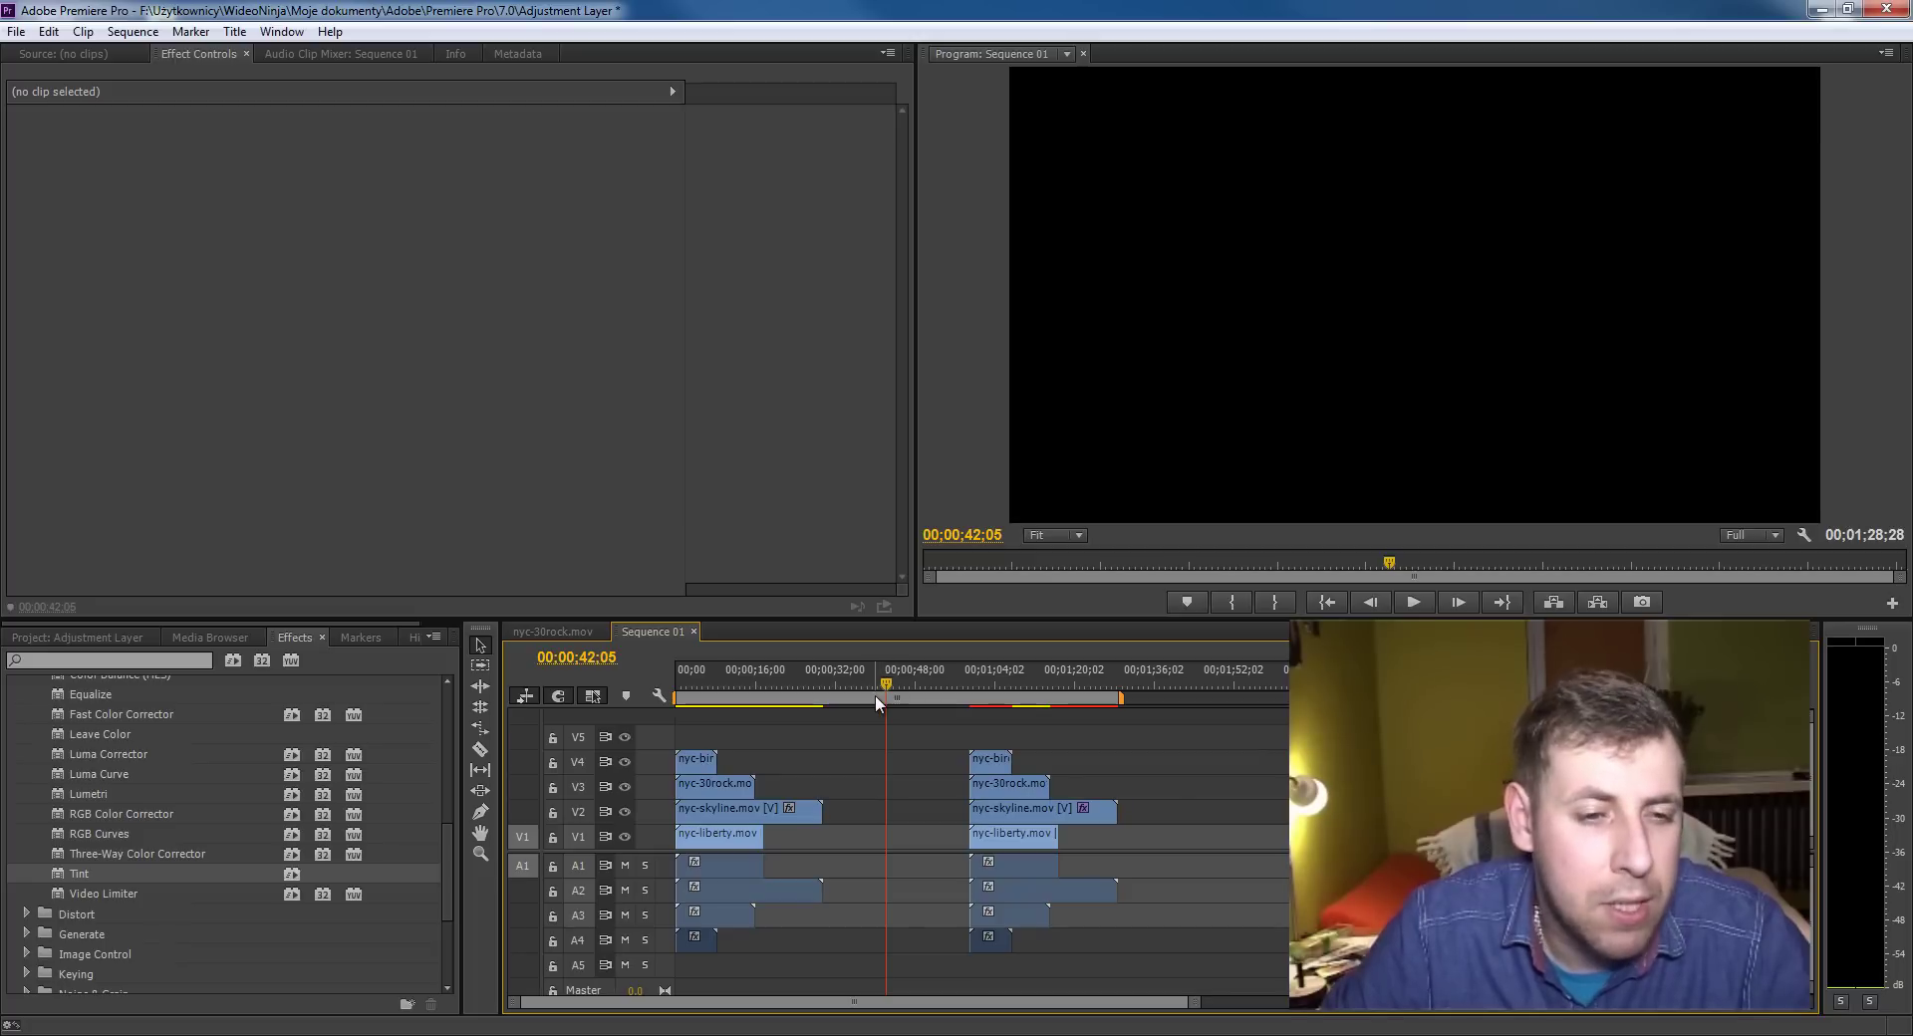
mouse_move(874, 695)
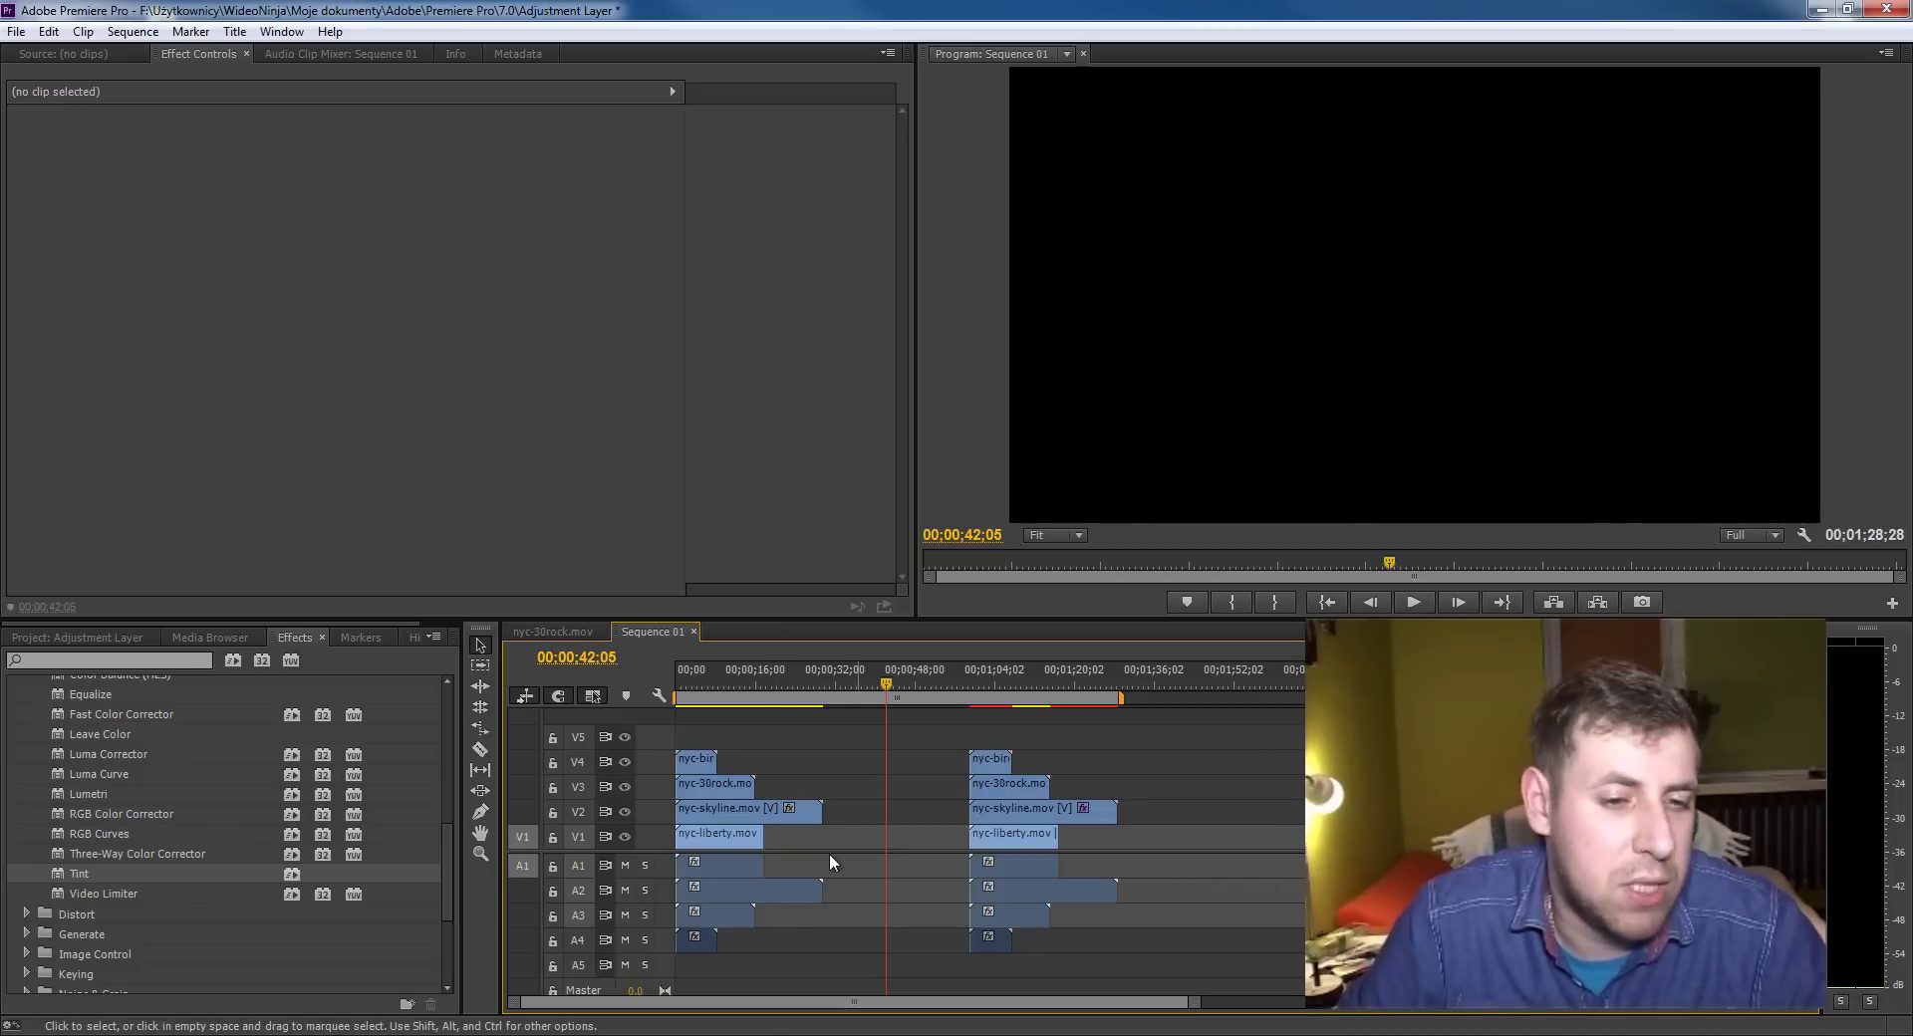
Open Task Manager, check the Wydajność tab, then end the Photoshop CS3 Extended task
key("ctrl+shift+Escape")
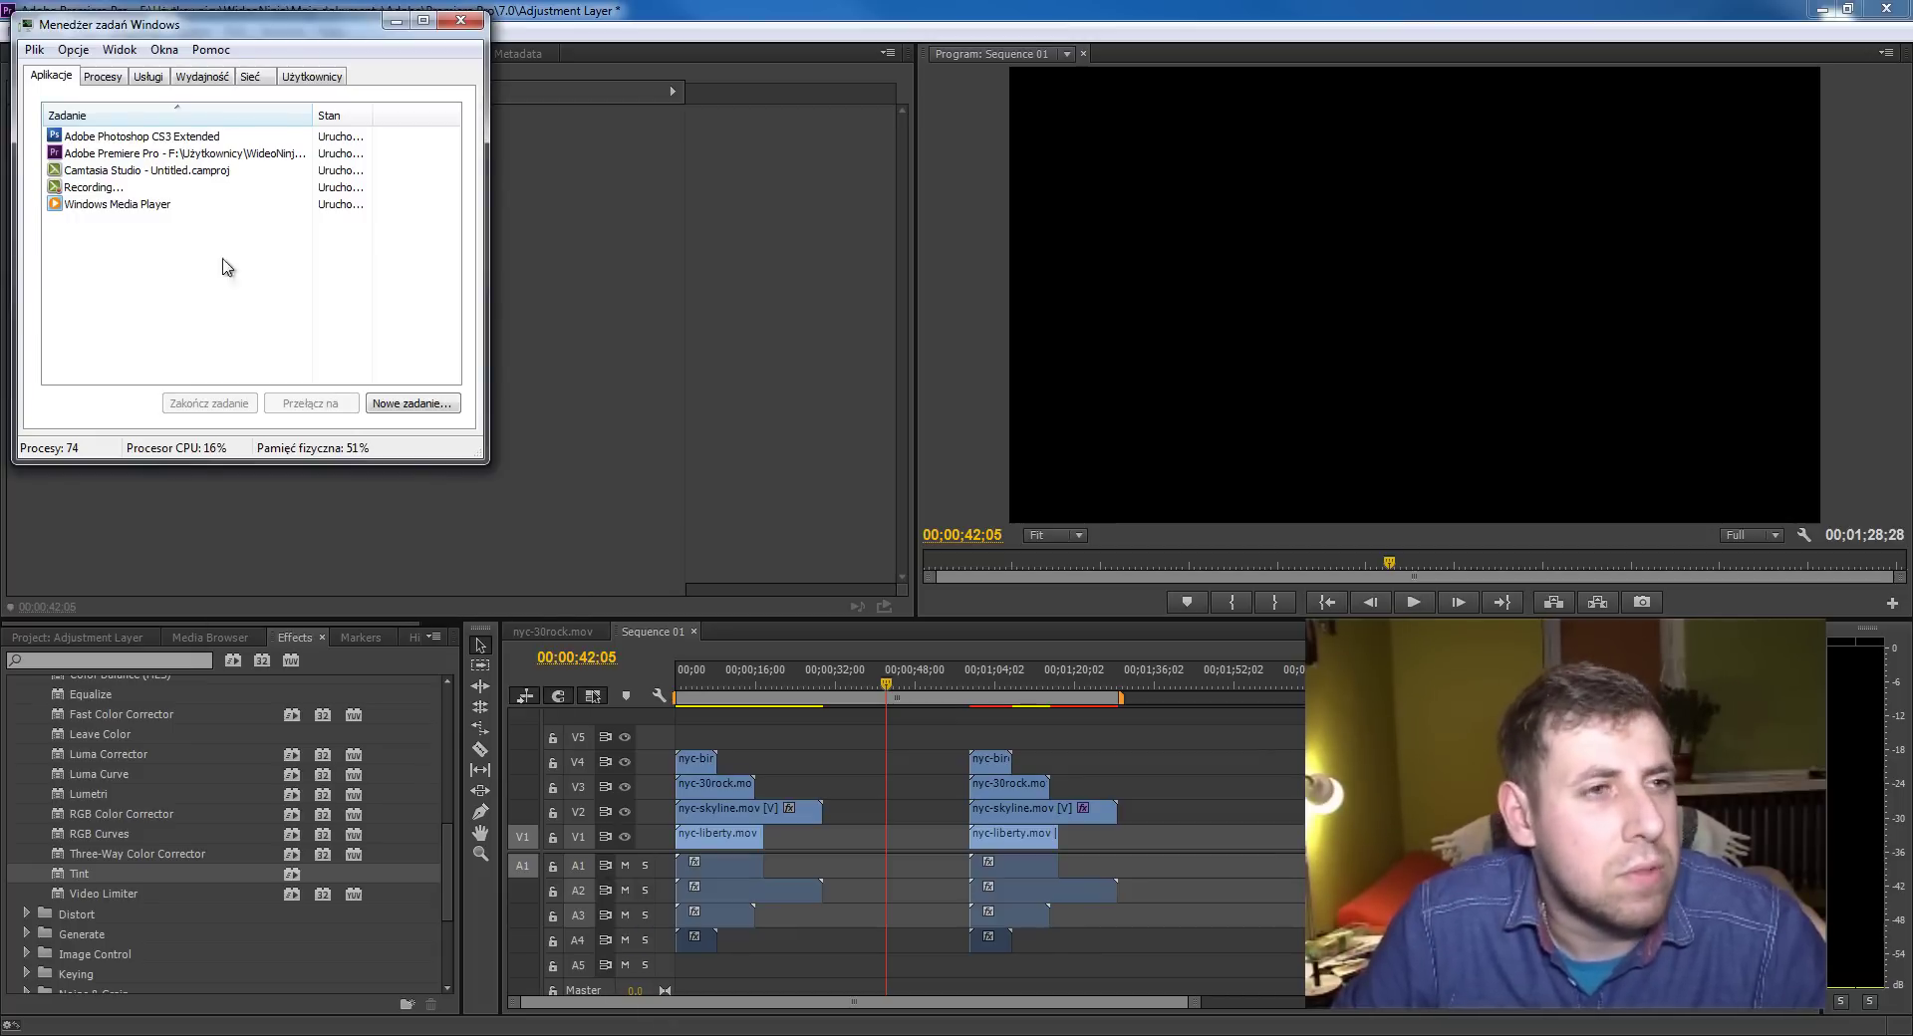
left_click_drag(146, 36, 229, 89)
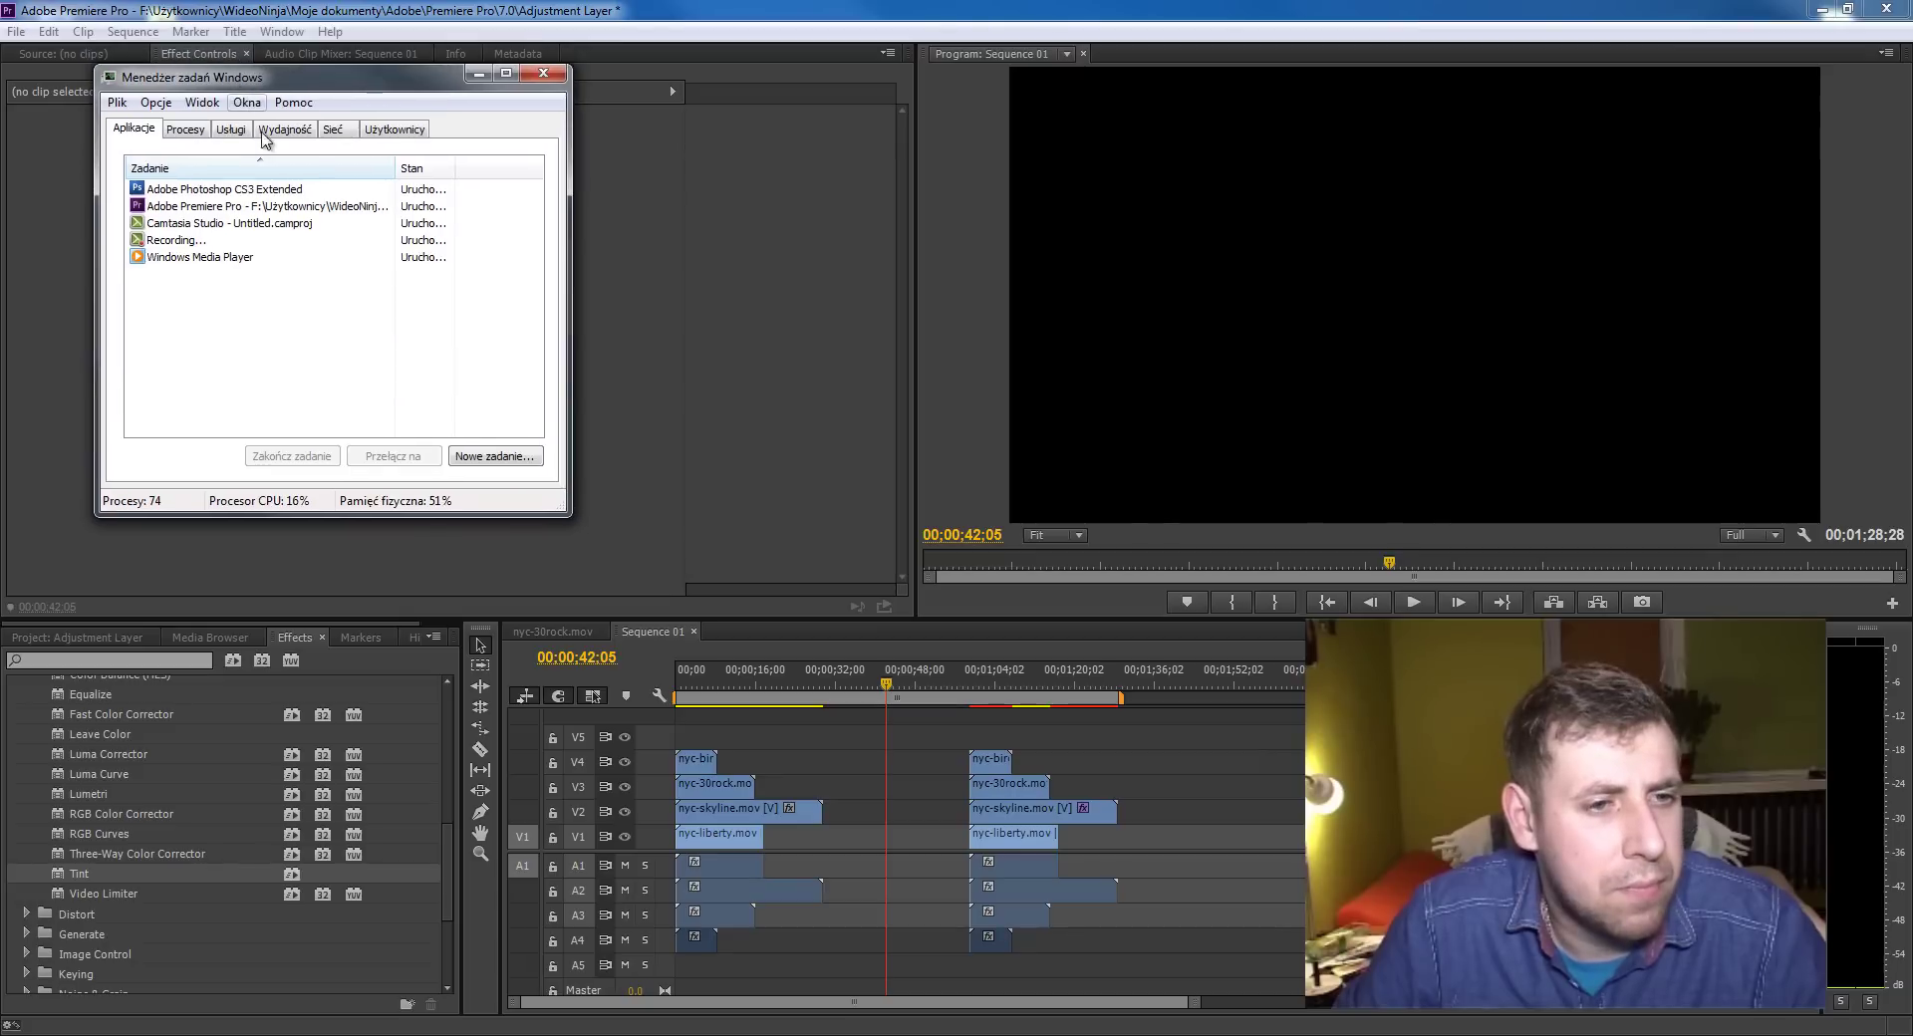
left_click(284, 130)
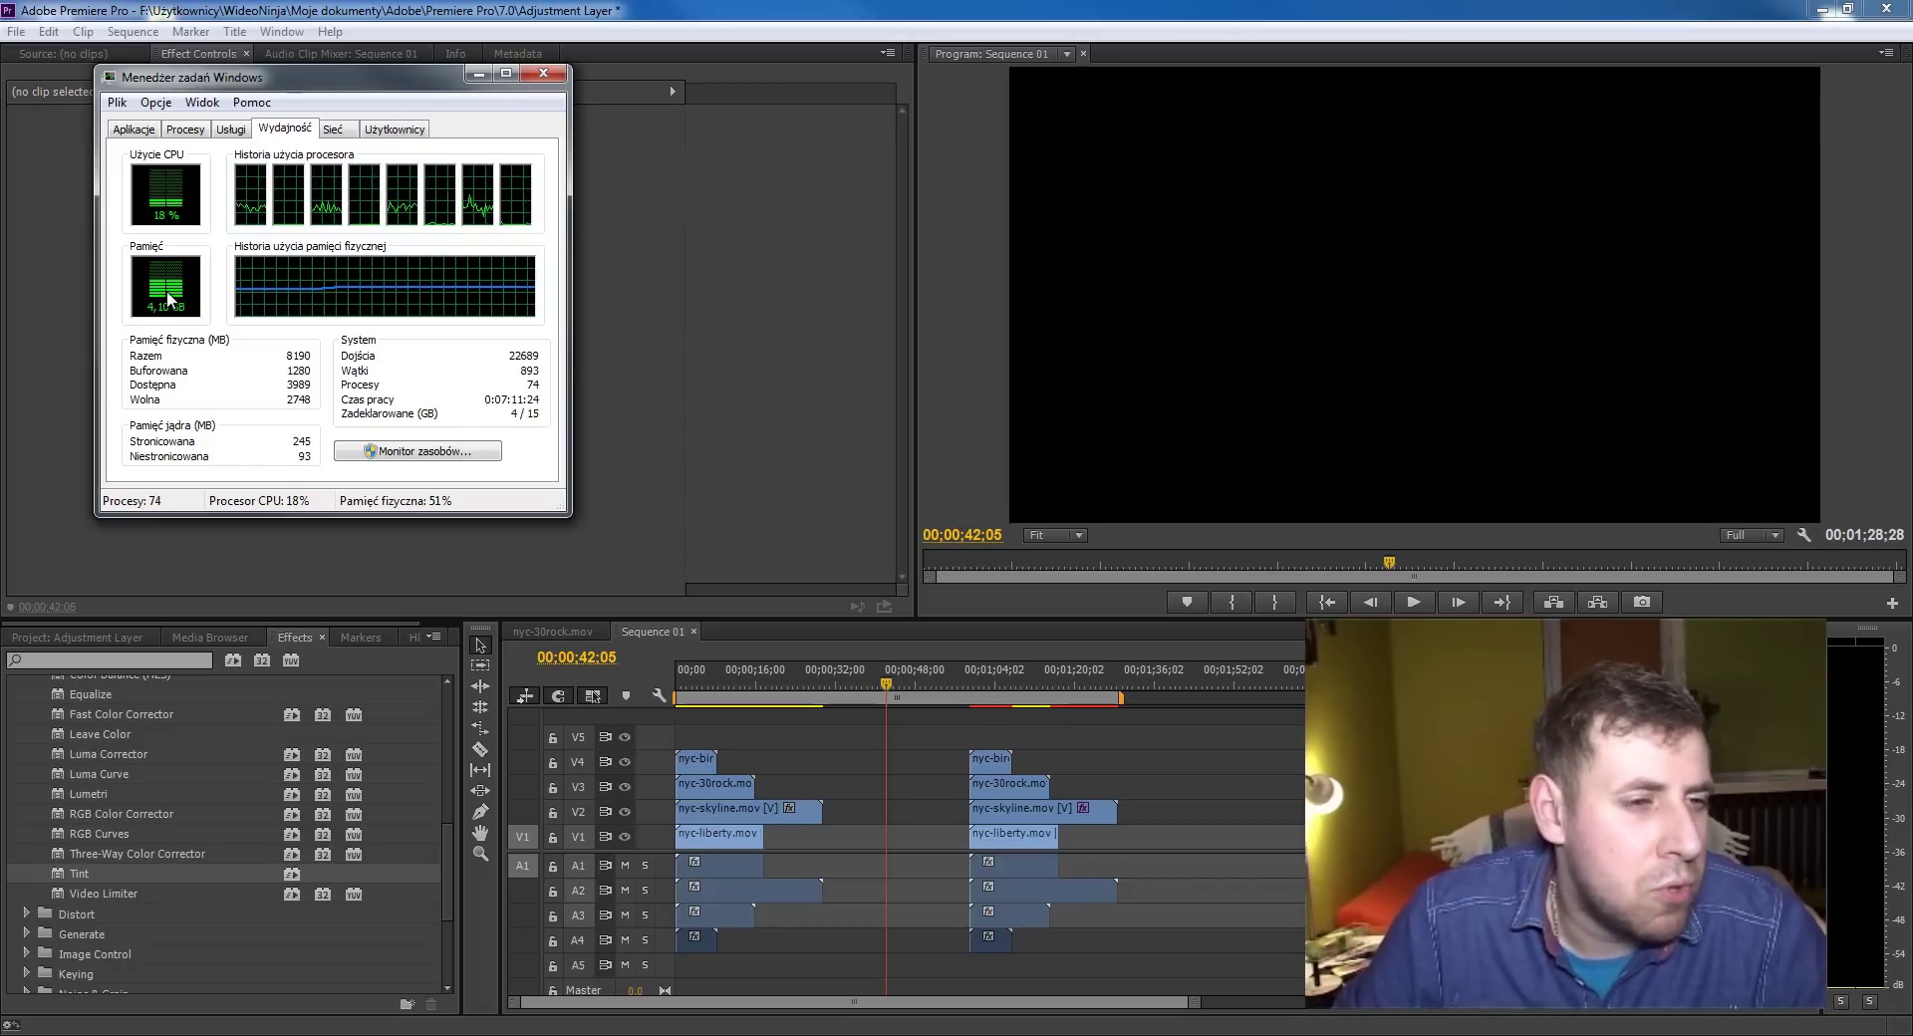
left_click(133, 129)
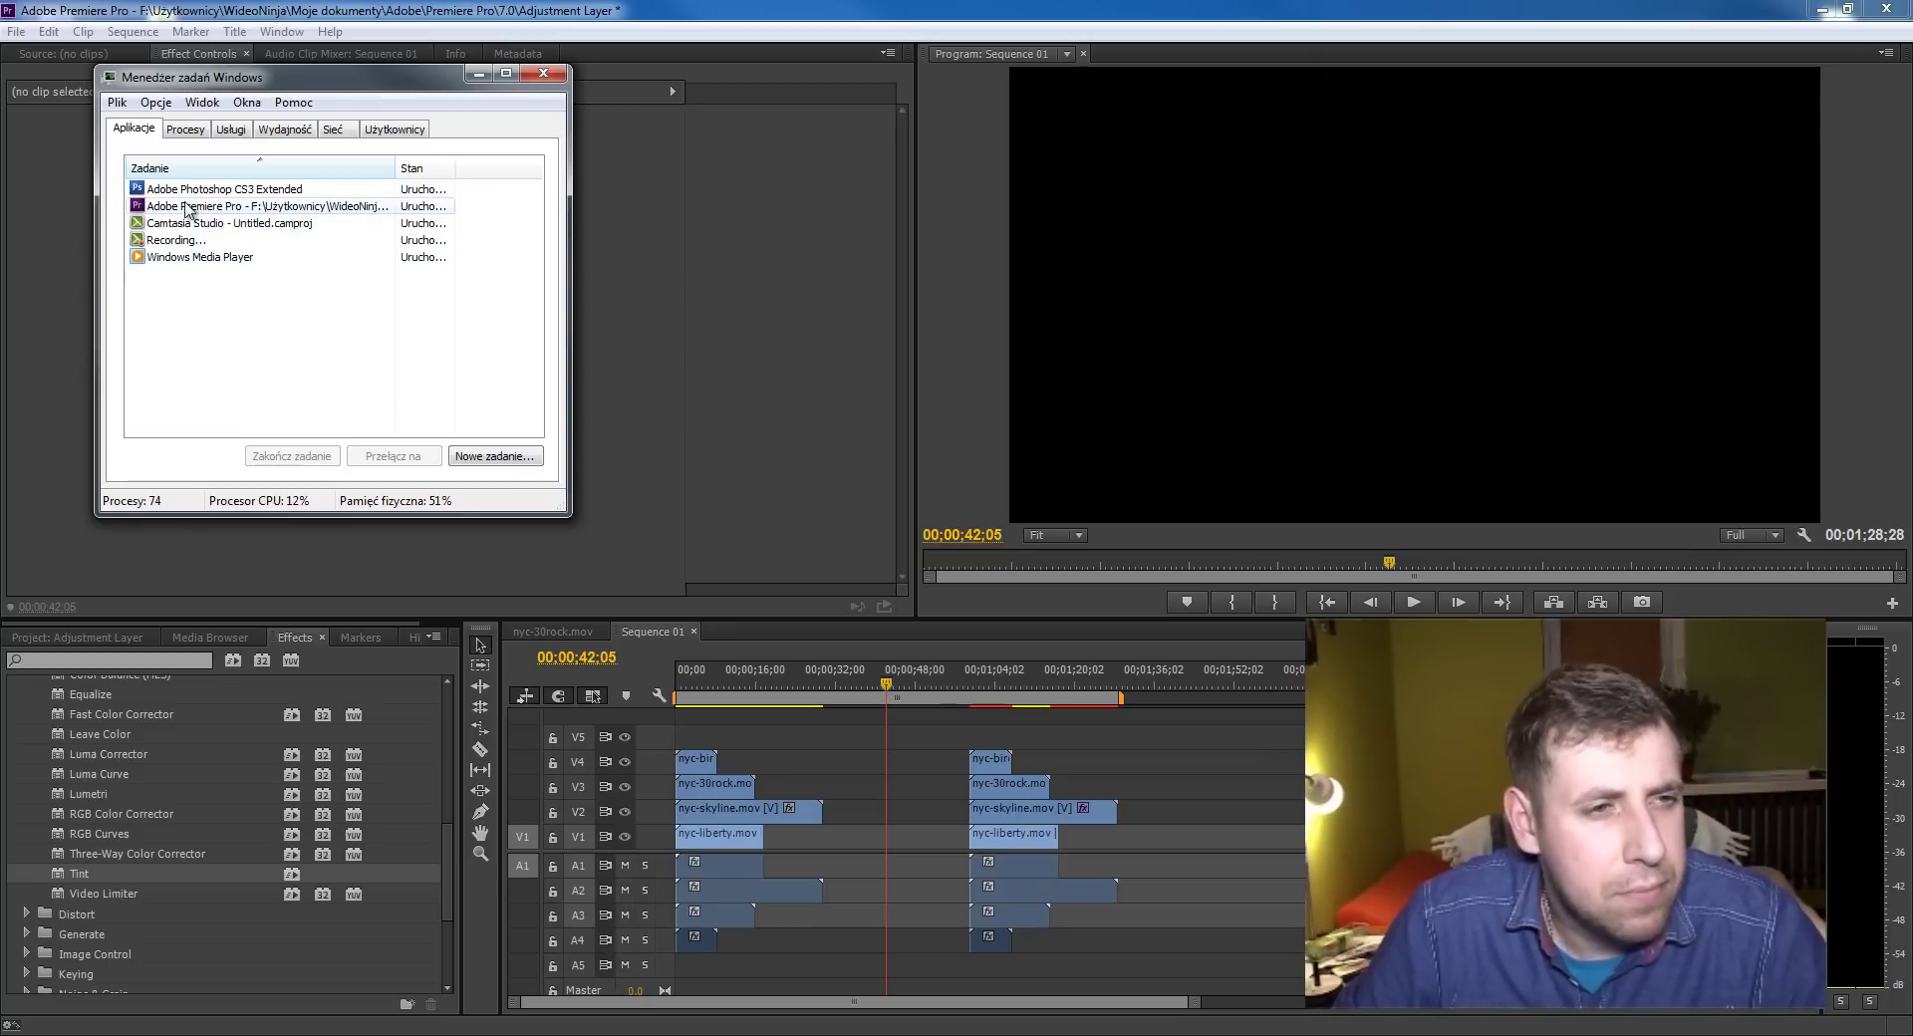
left_click(229, 190)
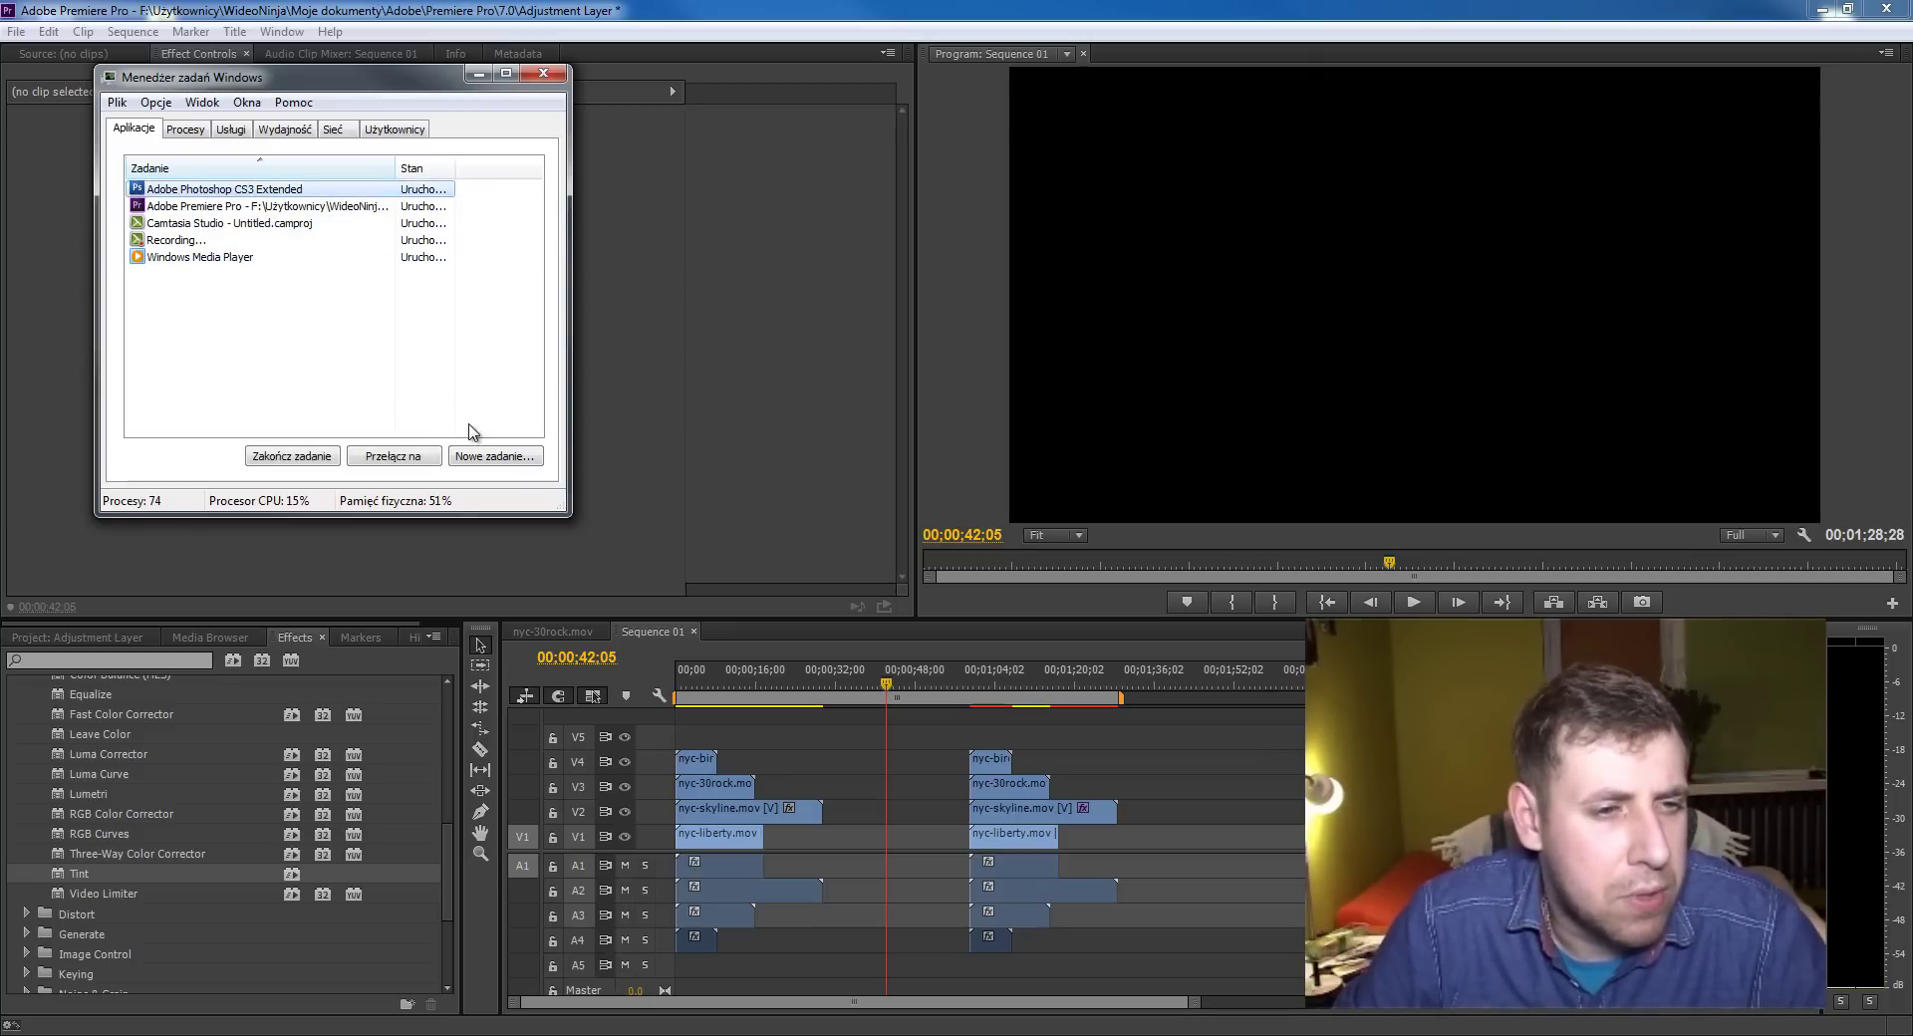
left_click(294, 460)
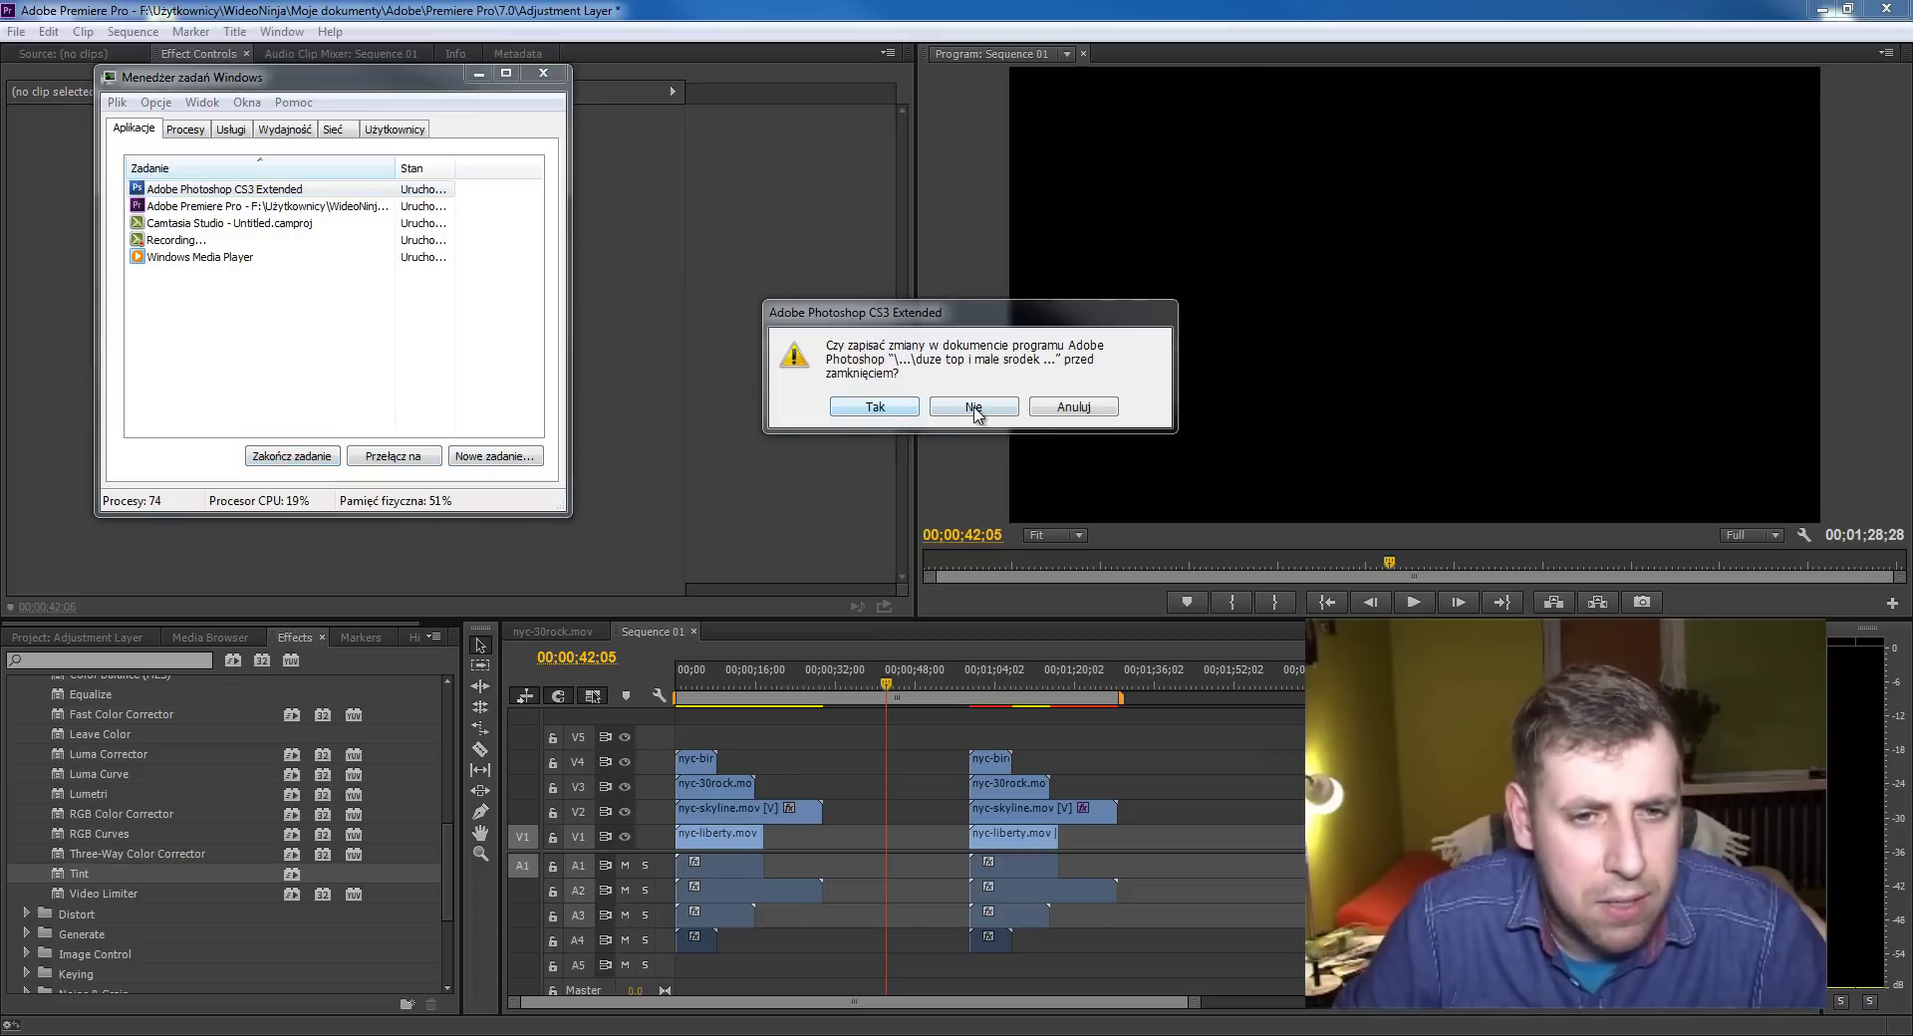
Close Photoshop without saving, end Windows Media Player, and recheck CPU and memory usage
left_click(974, 408)
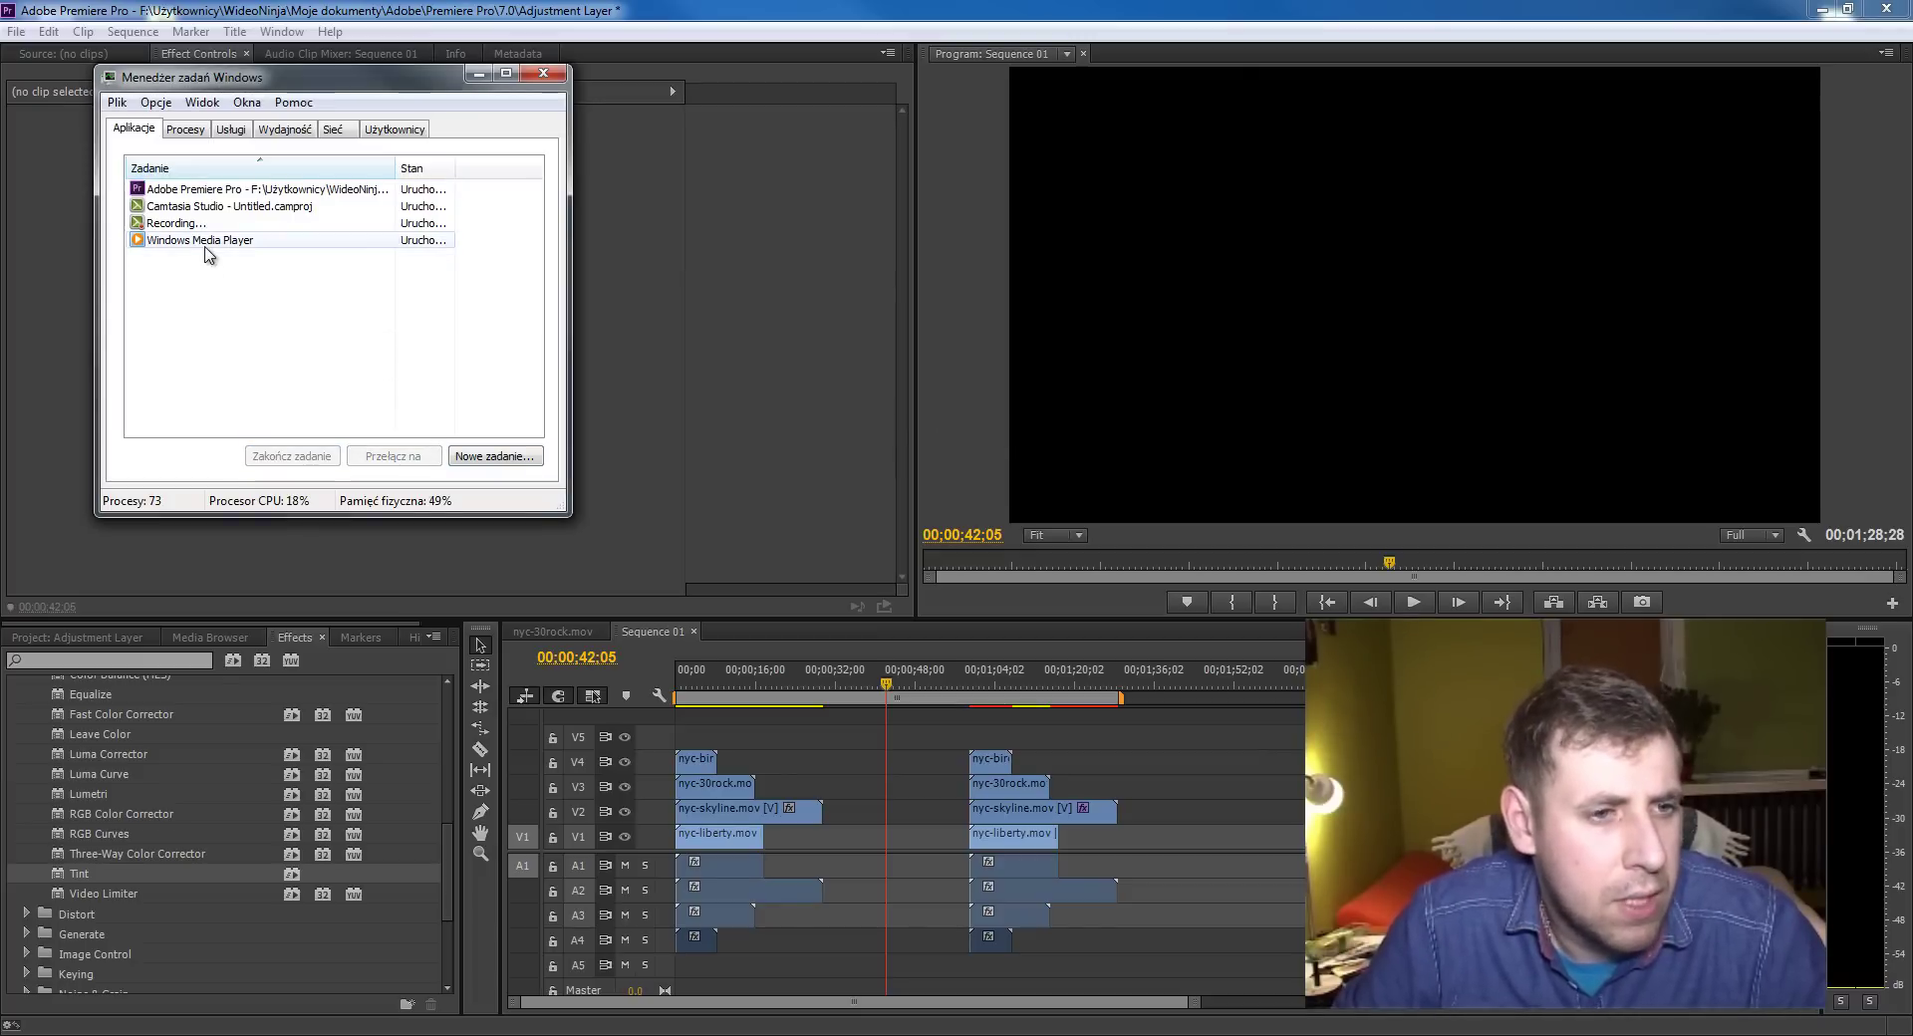
left_click(207, 242)
left_click(292, 457)
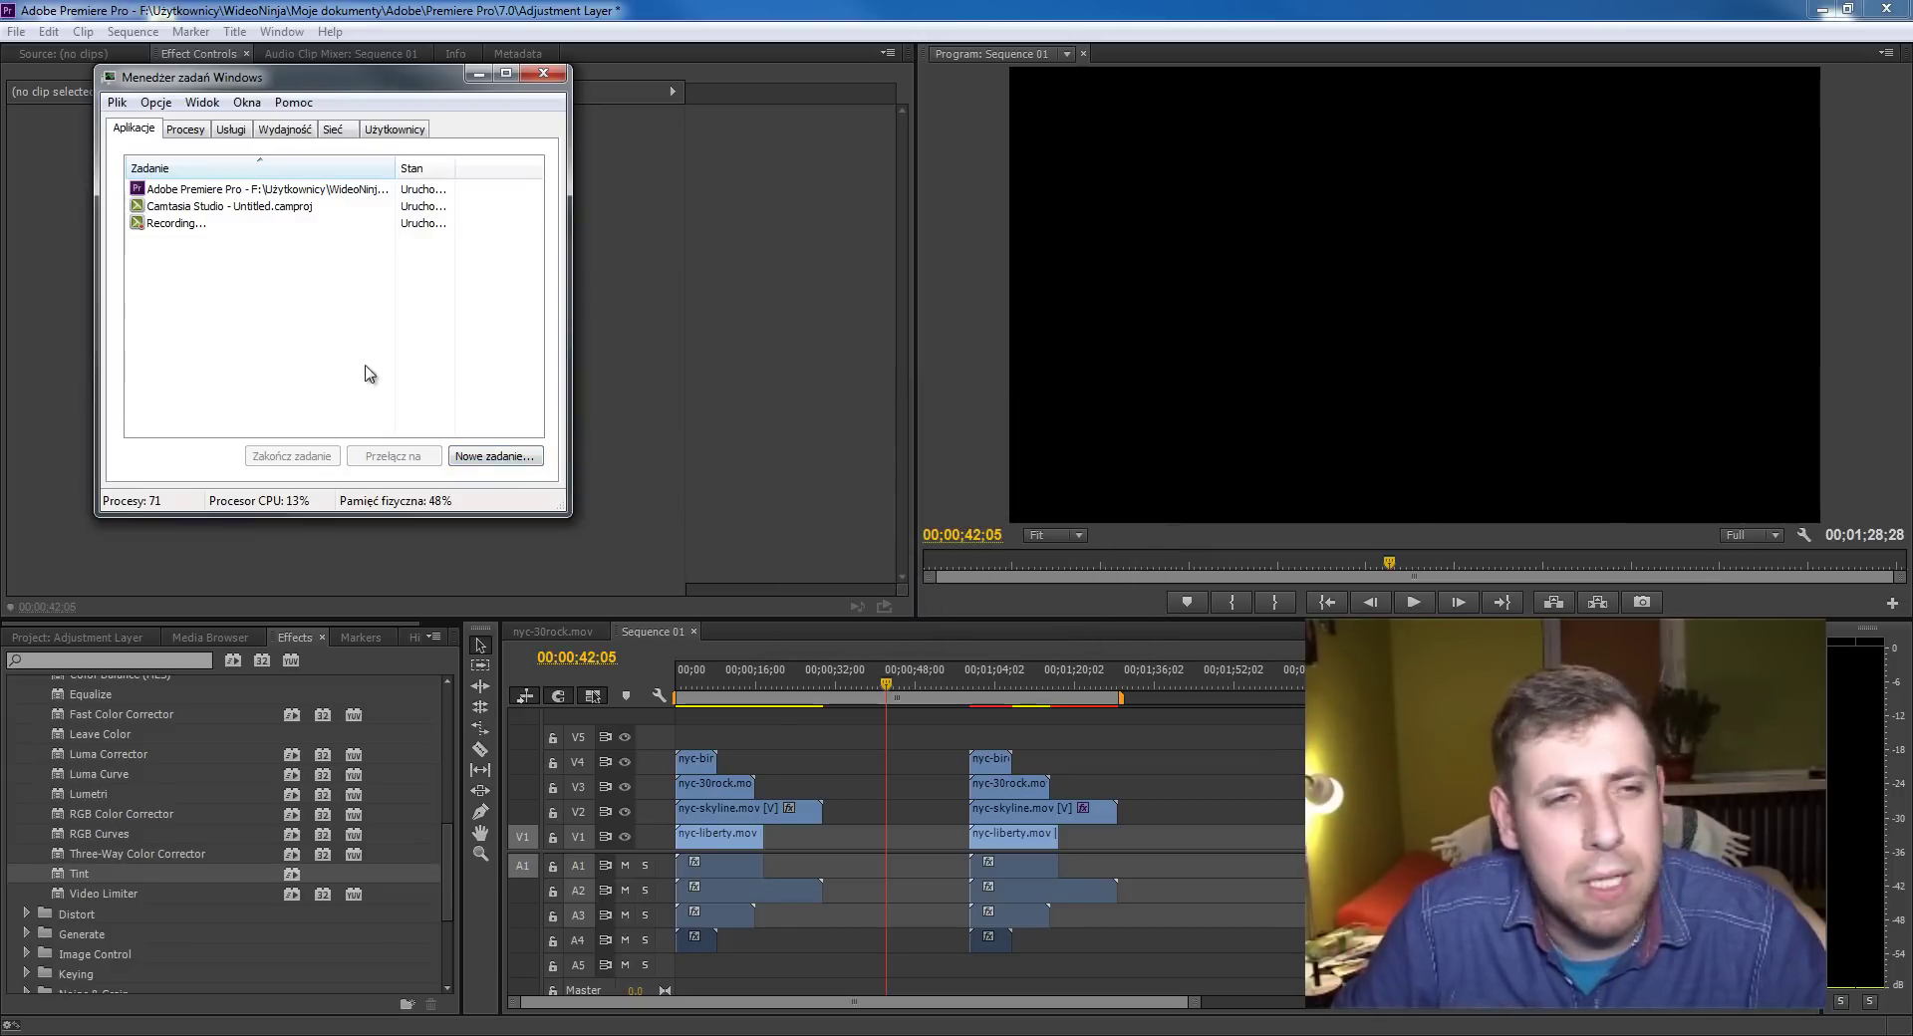
left_click(286, 130)
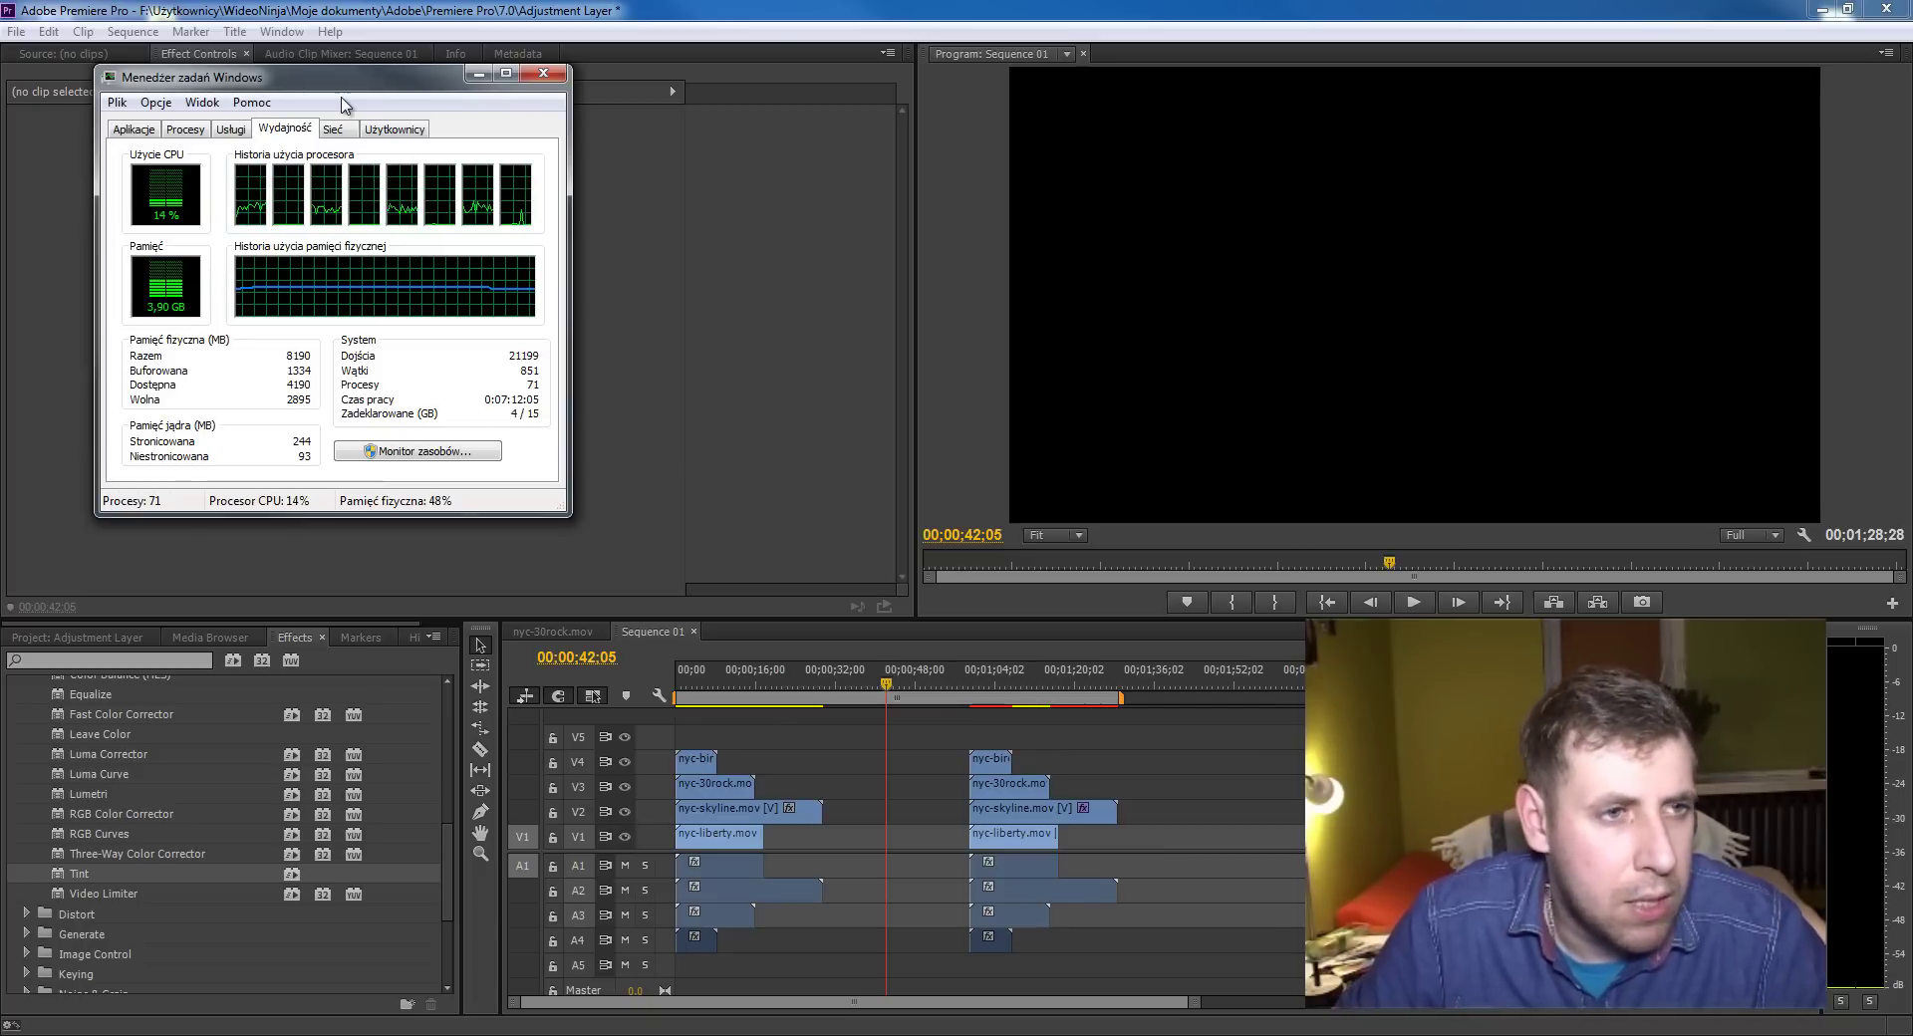
left_click_drag(339, 80, 1912, 110)
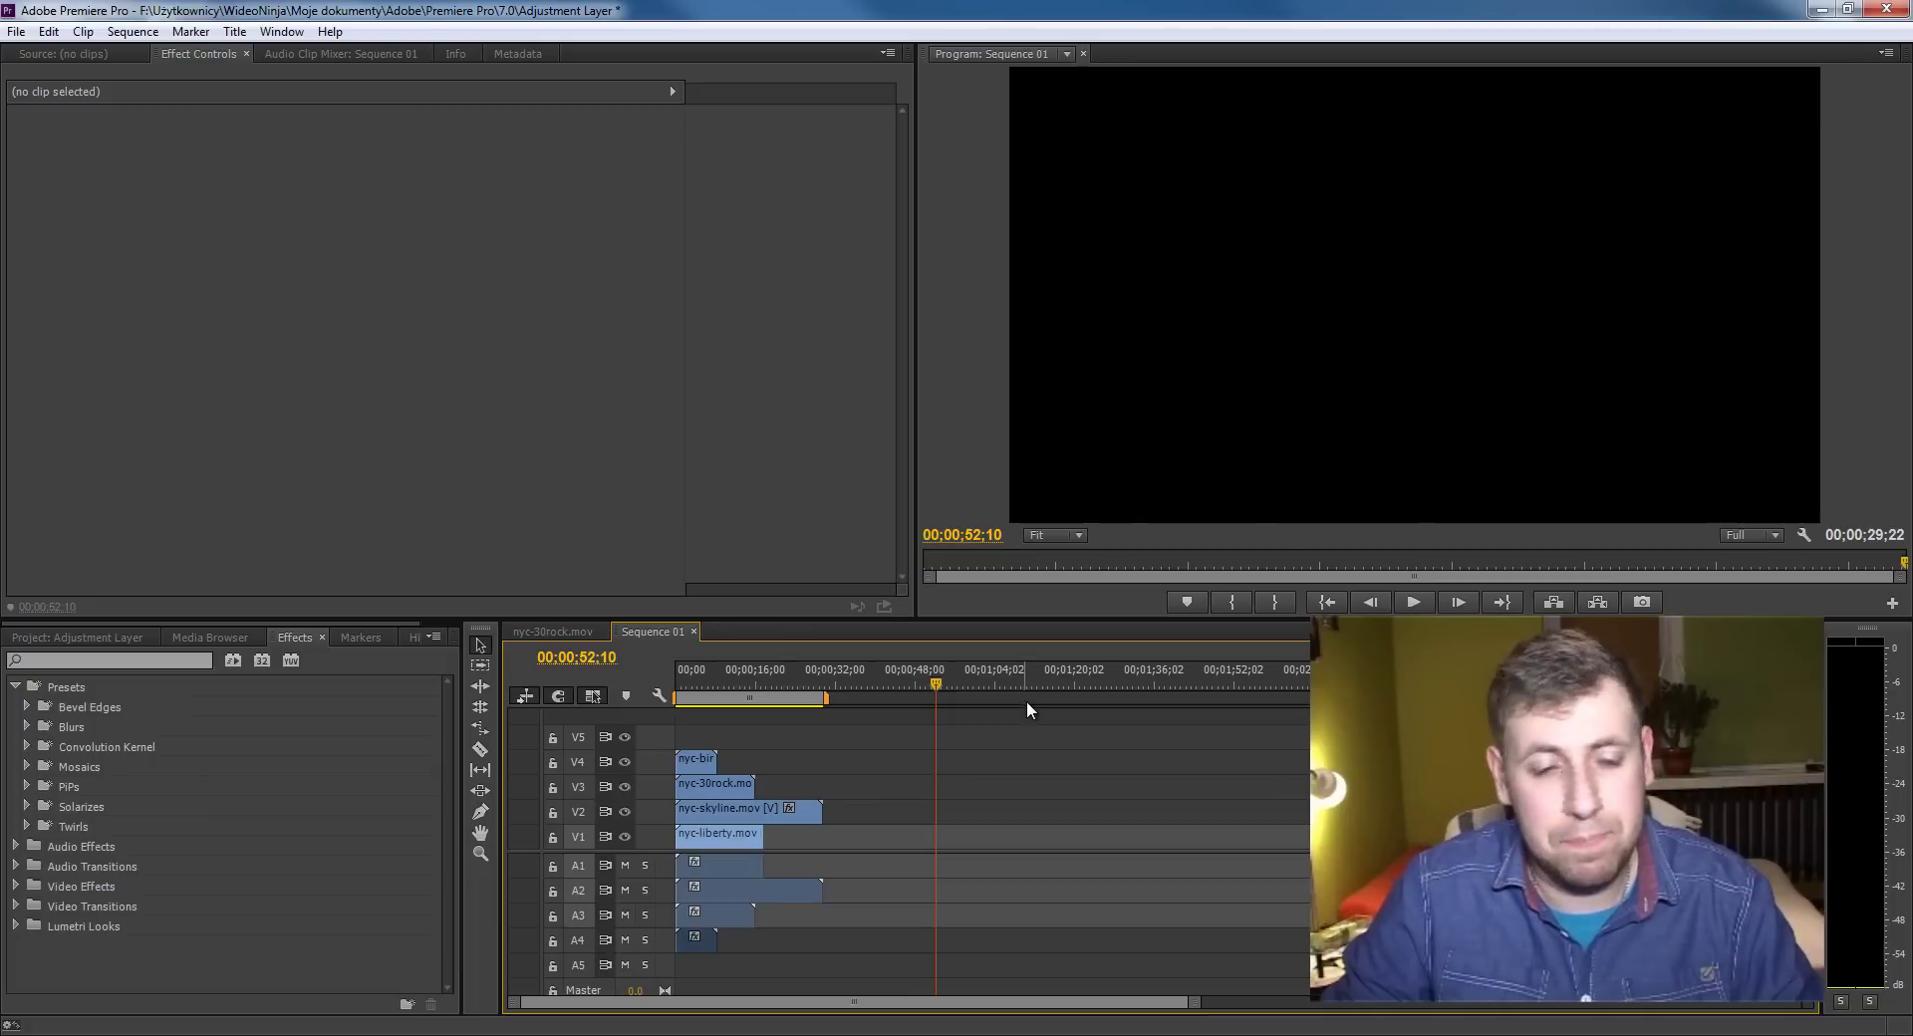
Keep only nyc-liberty, nyc-skyline, nyc-30rock and nyc-bir on V1–V4, about 29 seconds long
mouse_move(745, 704)
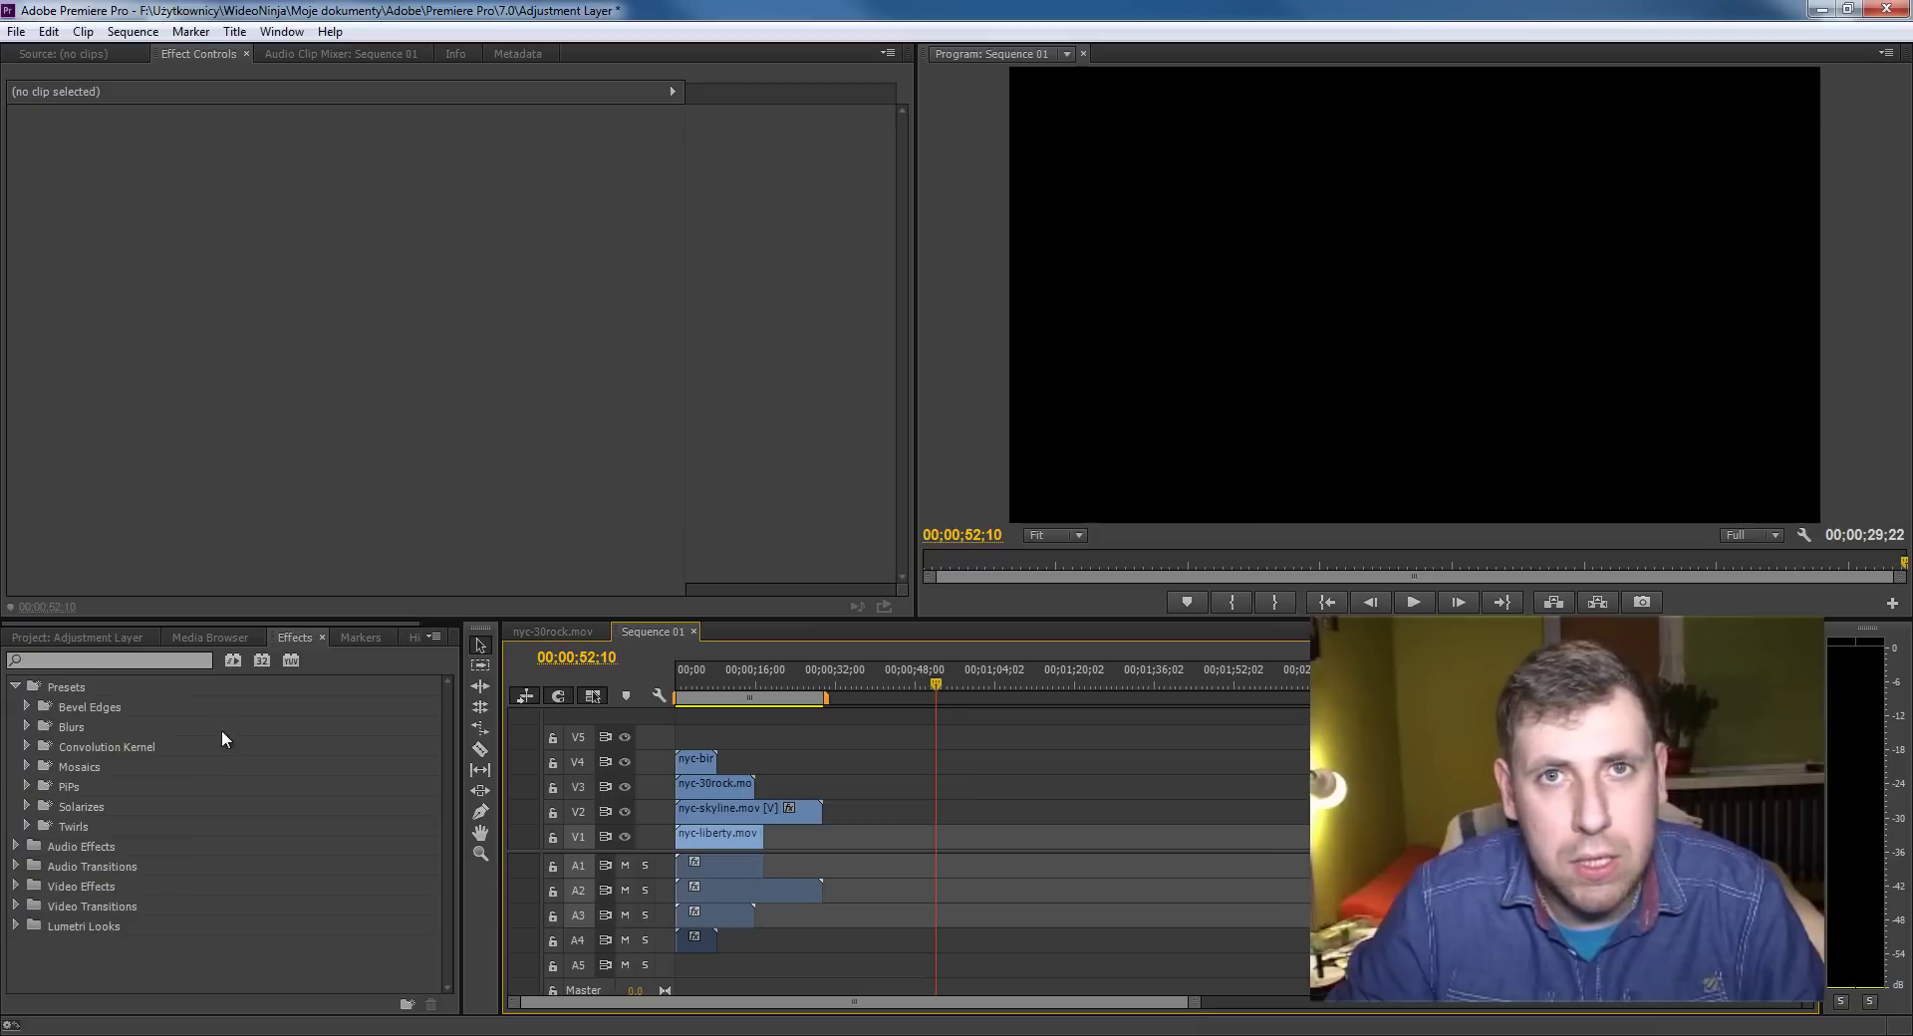
Expand Video Effects > Adjust and filter the Effects list to accelerated effects like Fast Blur and Levels
left_click(15, 886)
left_click(27, 904)
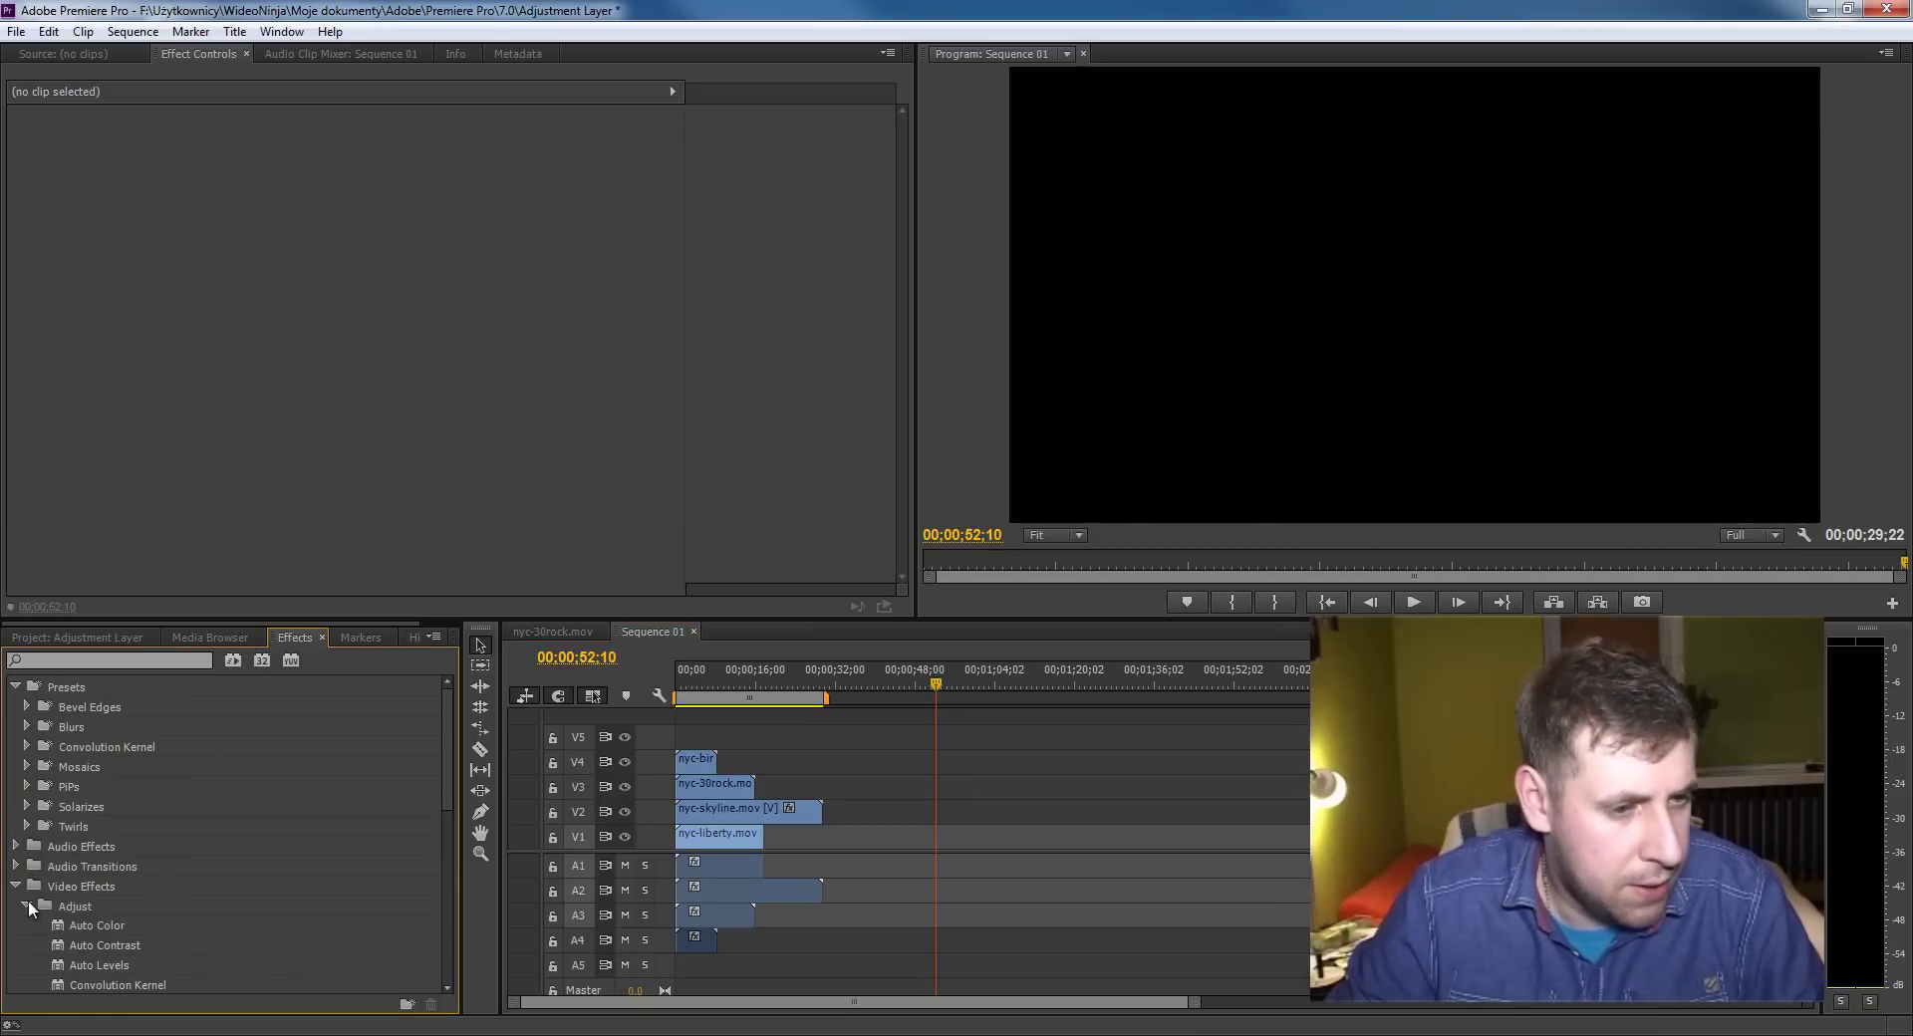
left_click(233, 662)
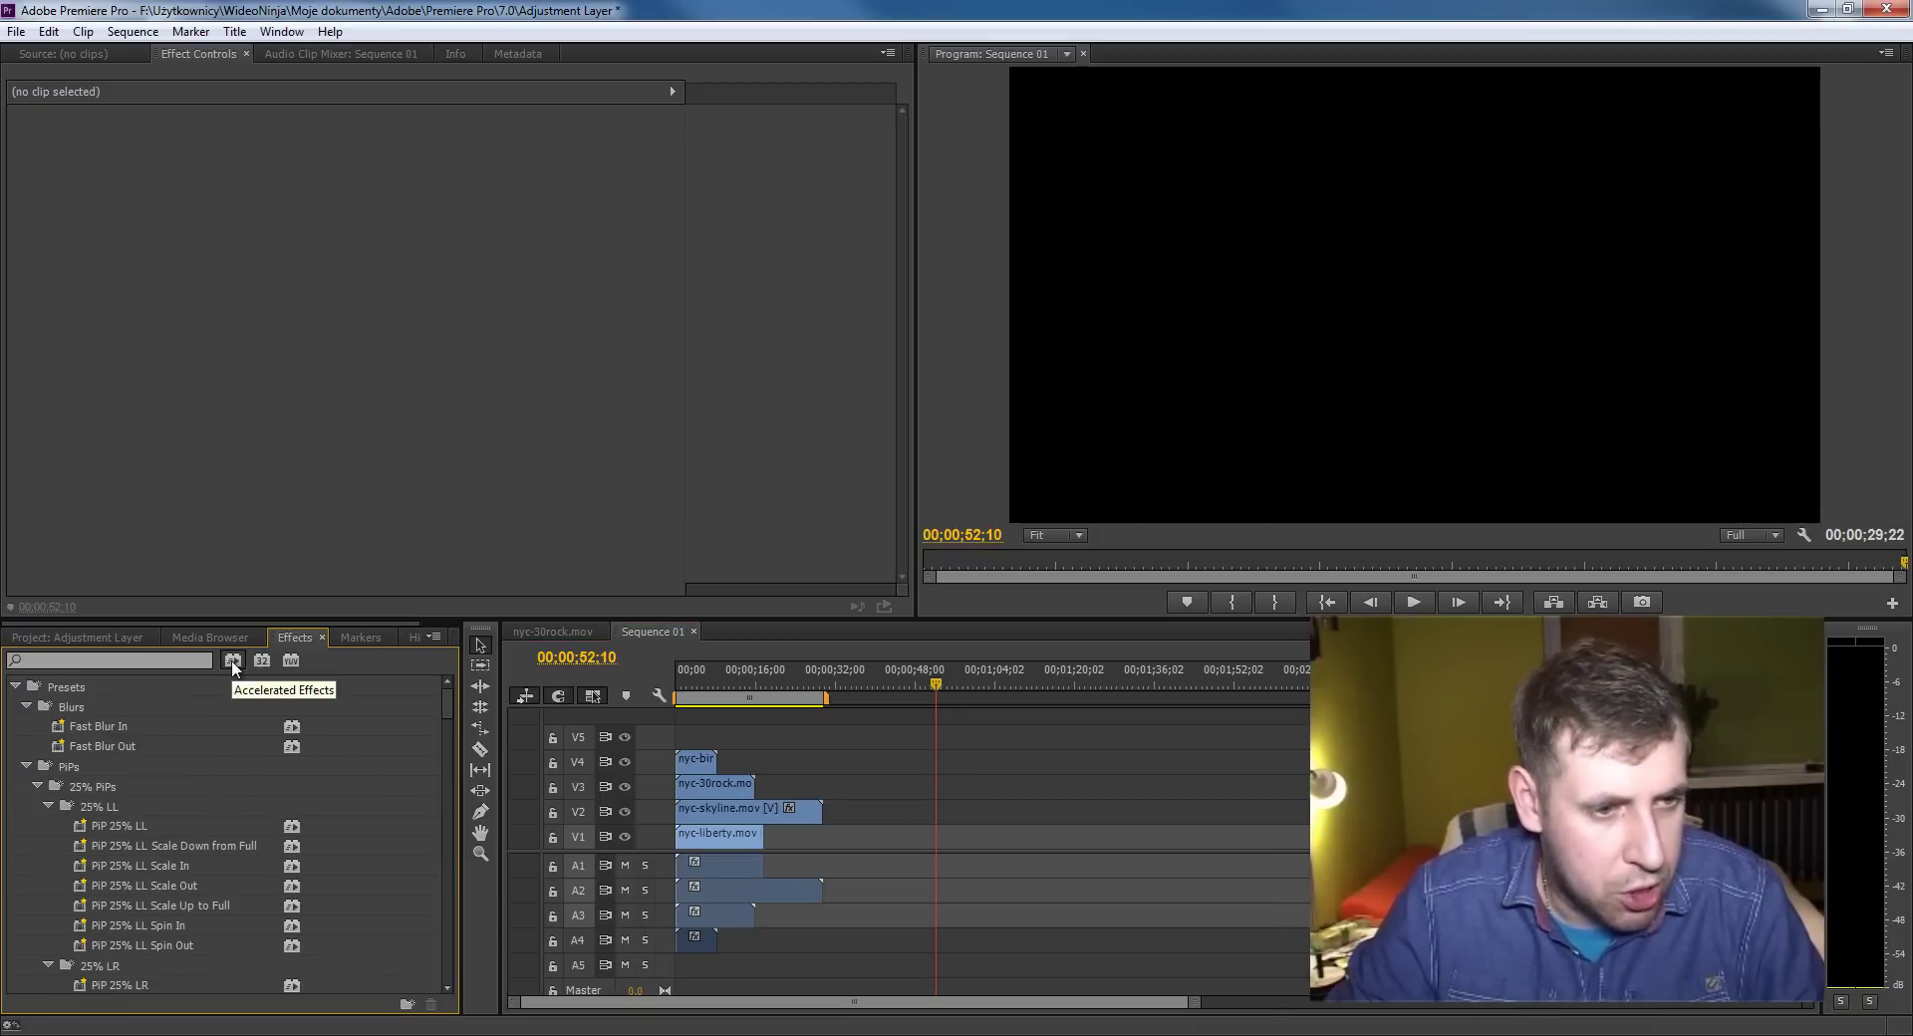
left_click_drag(448, 703, 422, 954)
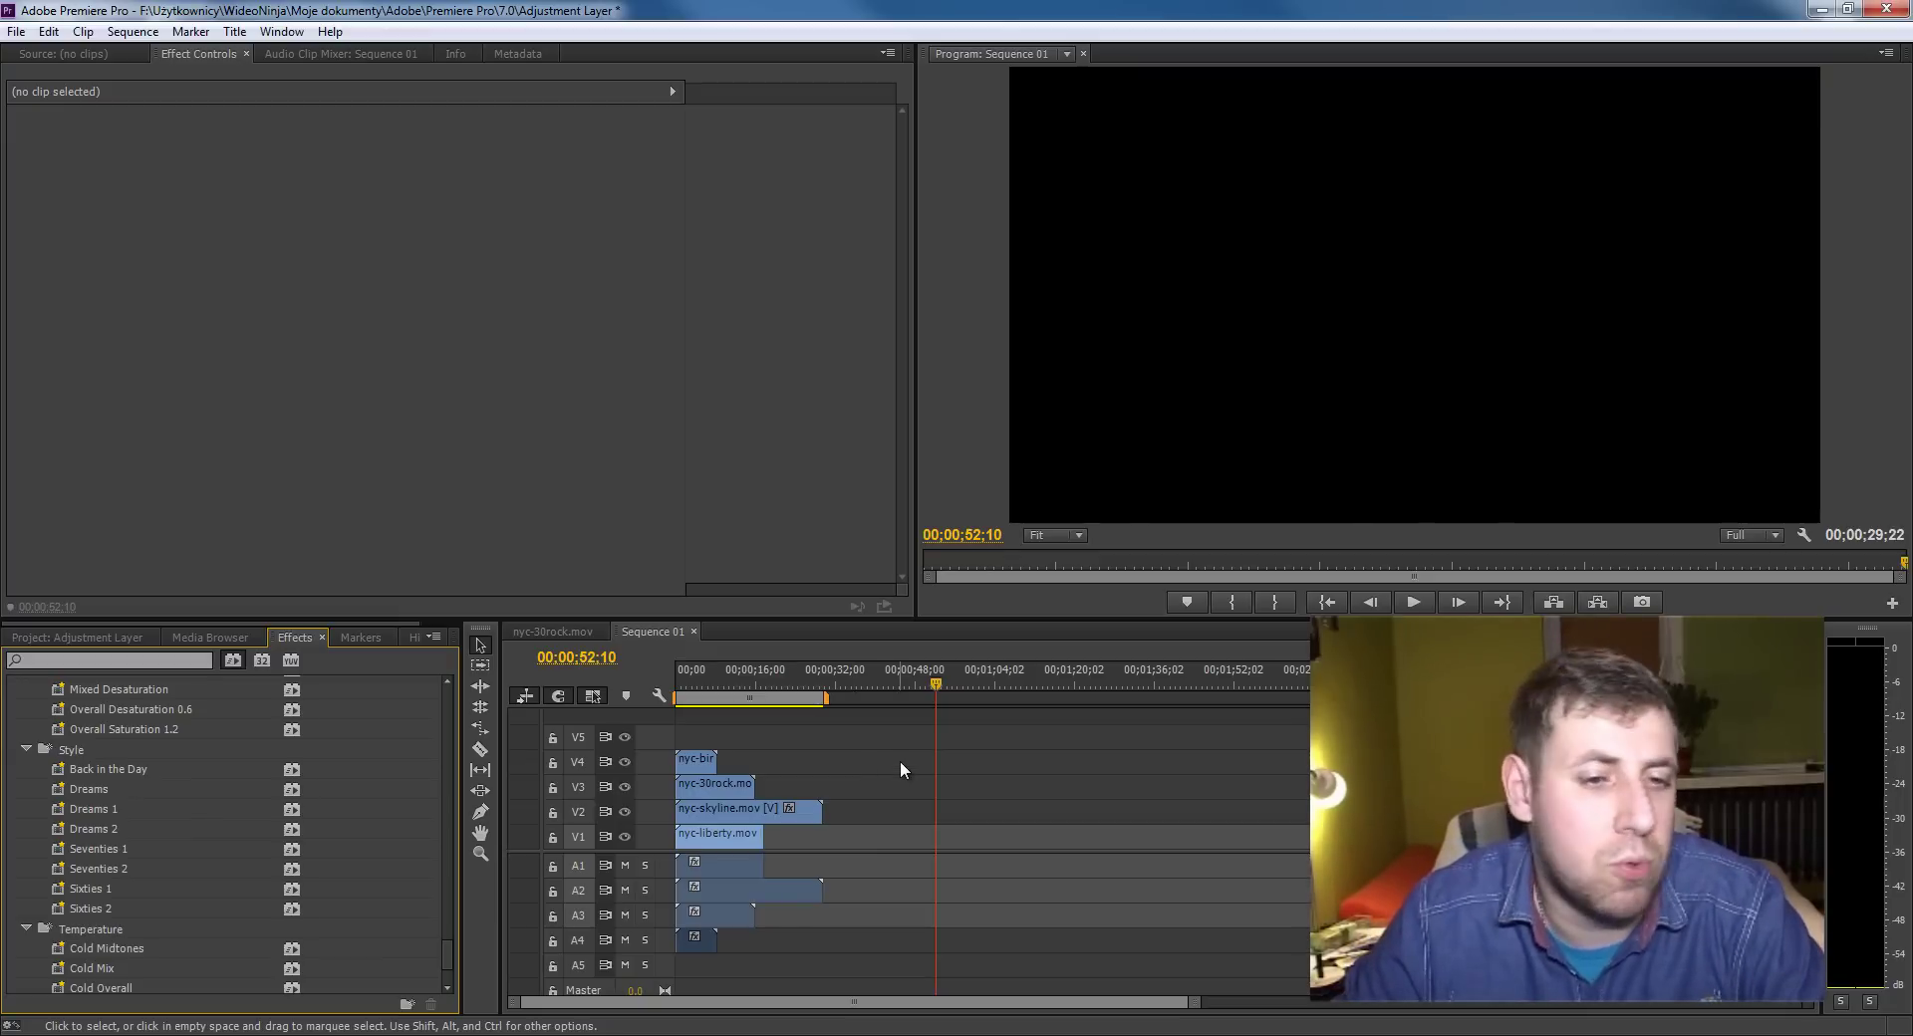
Play Sequence 01 from the start while watching CPU usage near 27% in Task Manager
left_click(656, 685)
key("Home")
key("ctrl+shift+Escape")
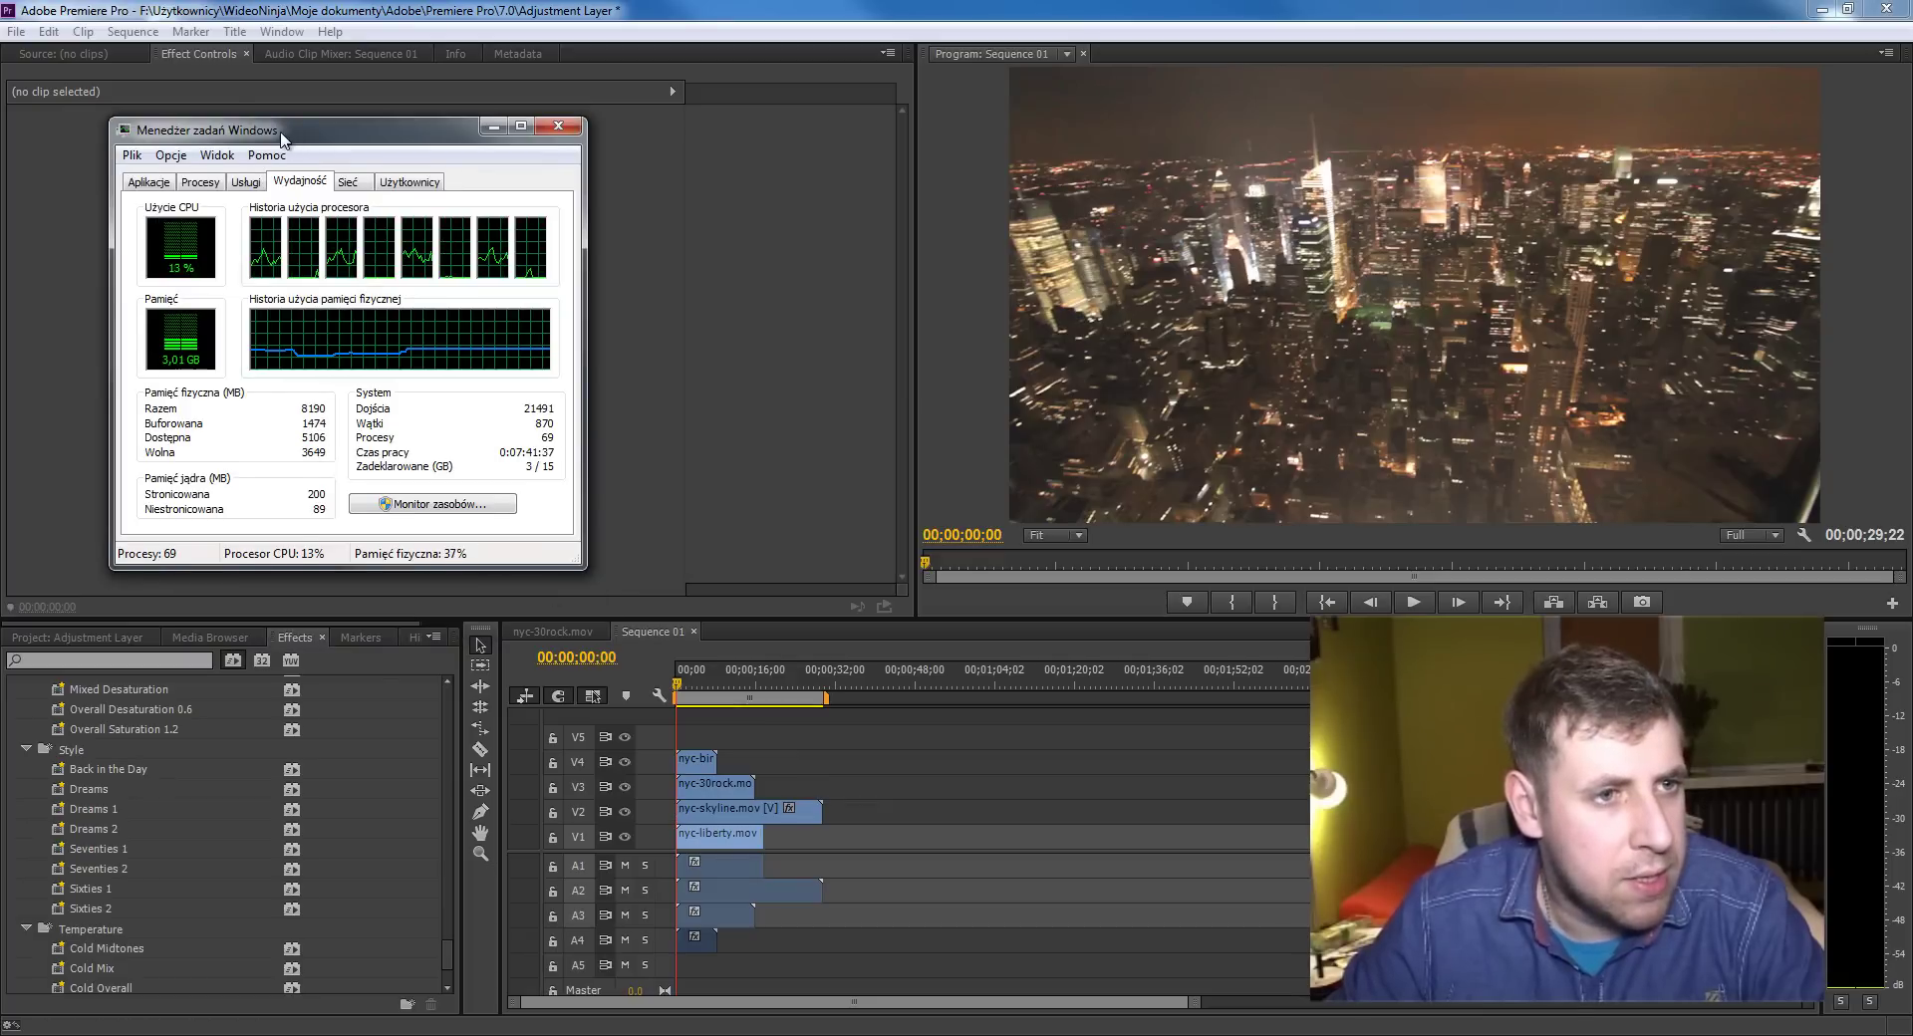
left_click_drag(295, 138, 194, 127)
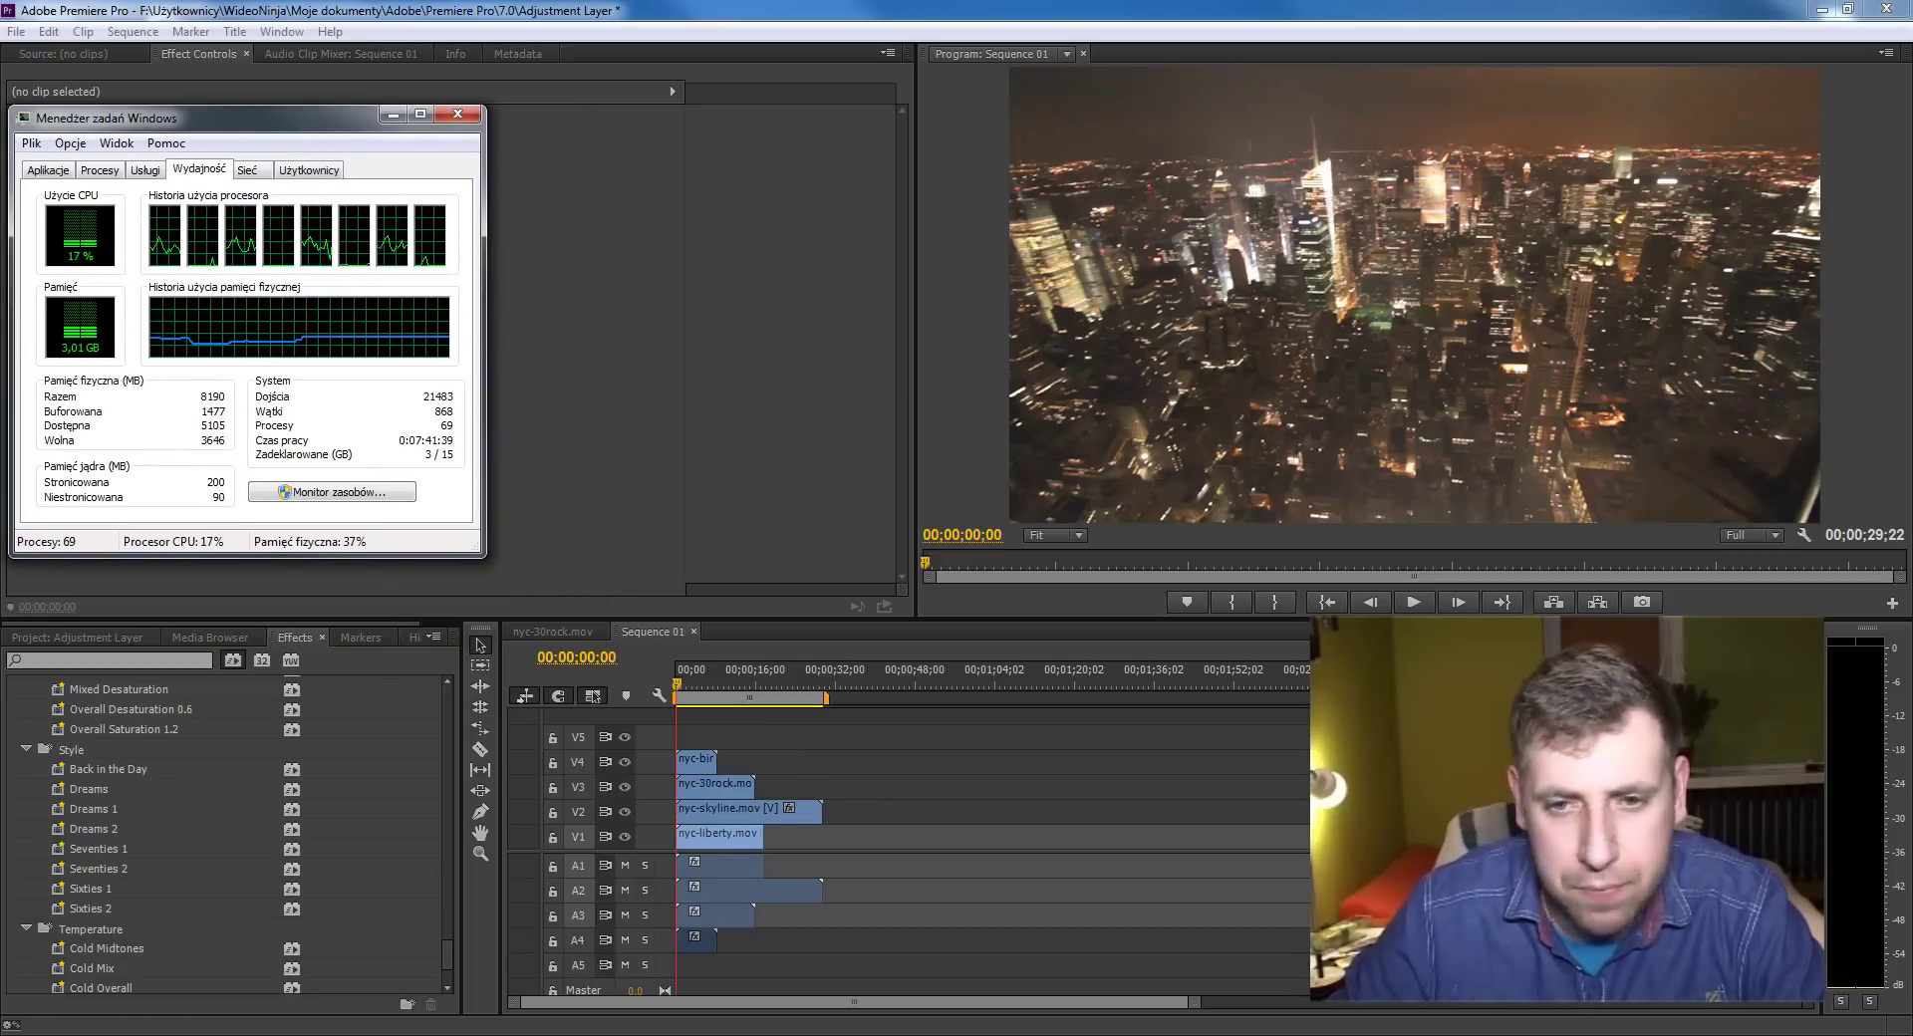
left_click(1412, 603)
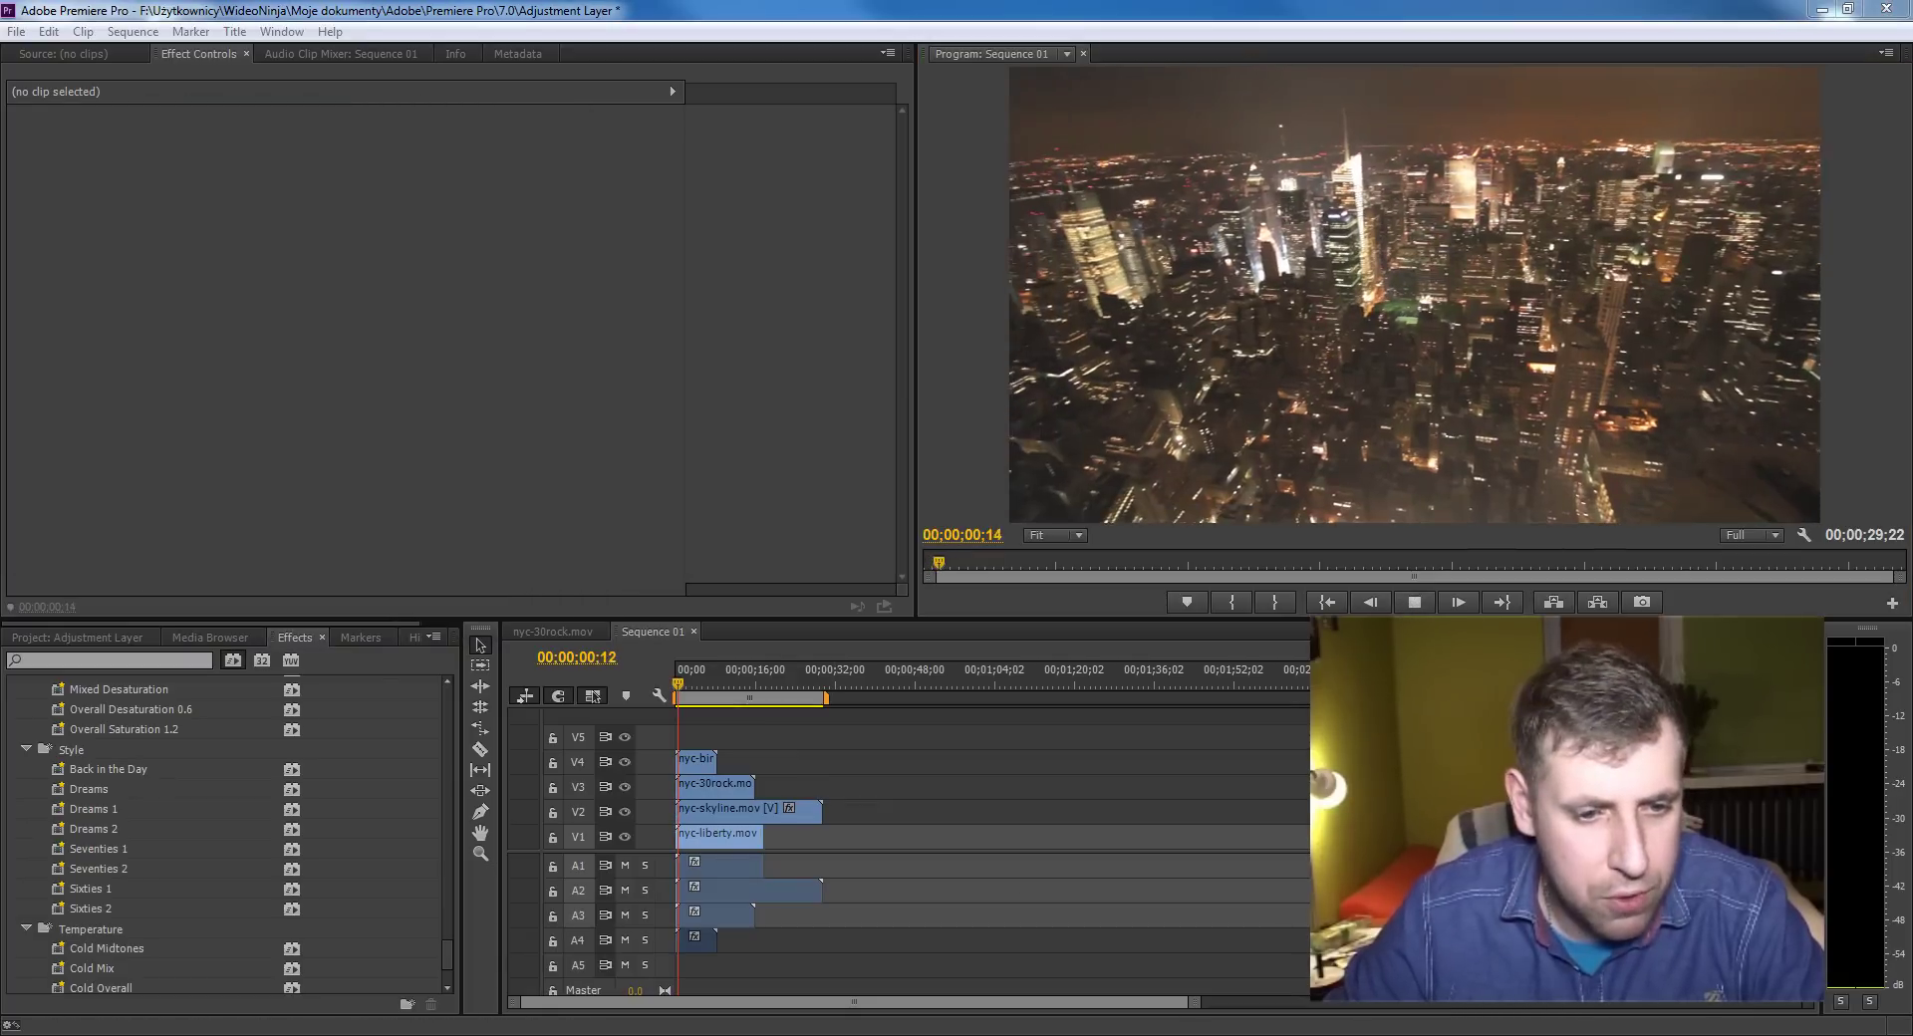
key("ctrl+shift+Escape")
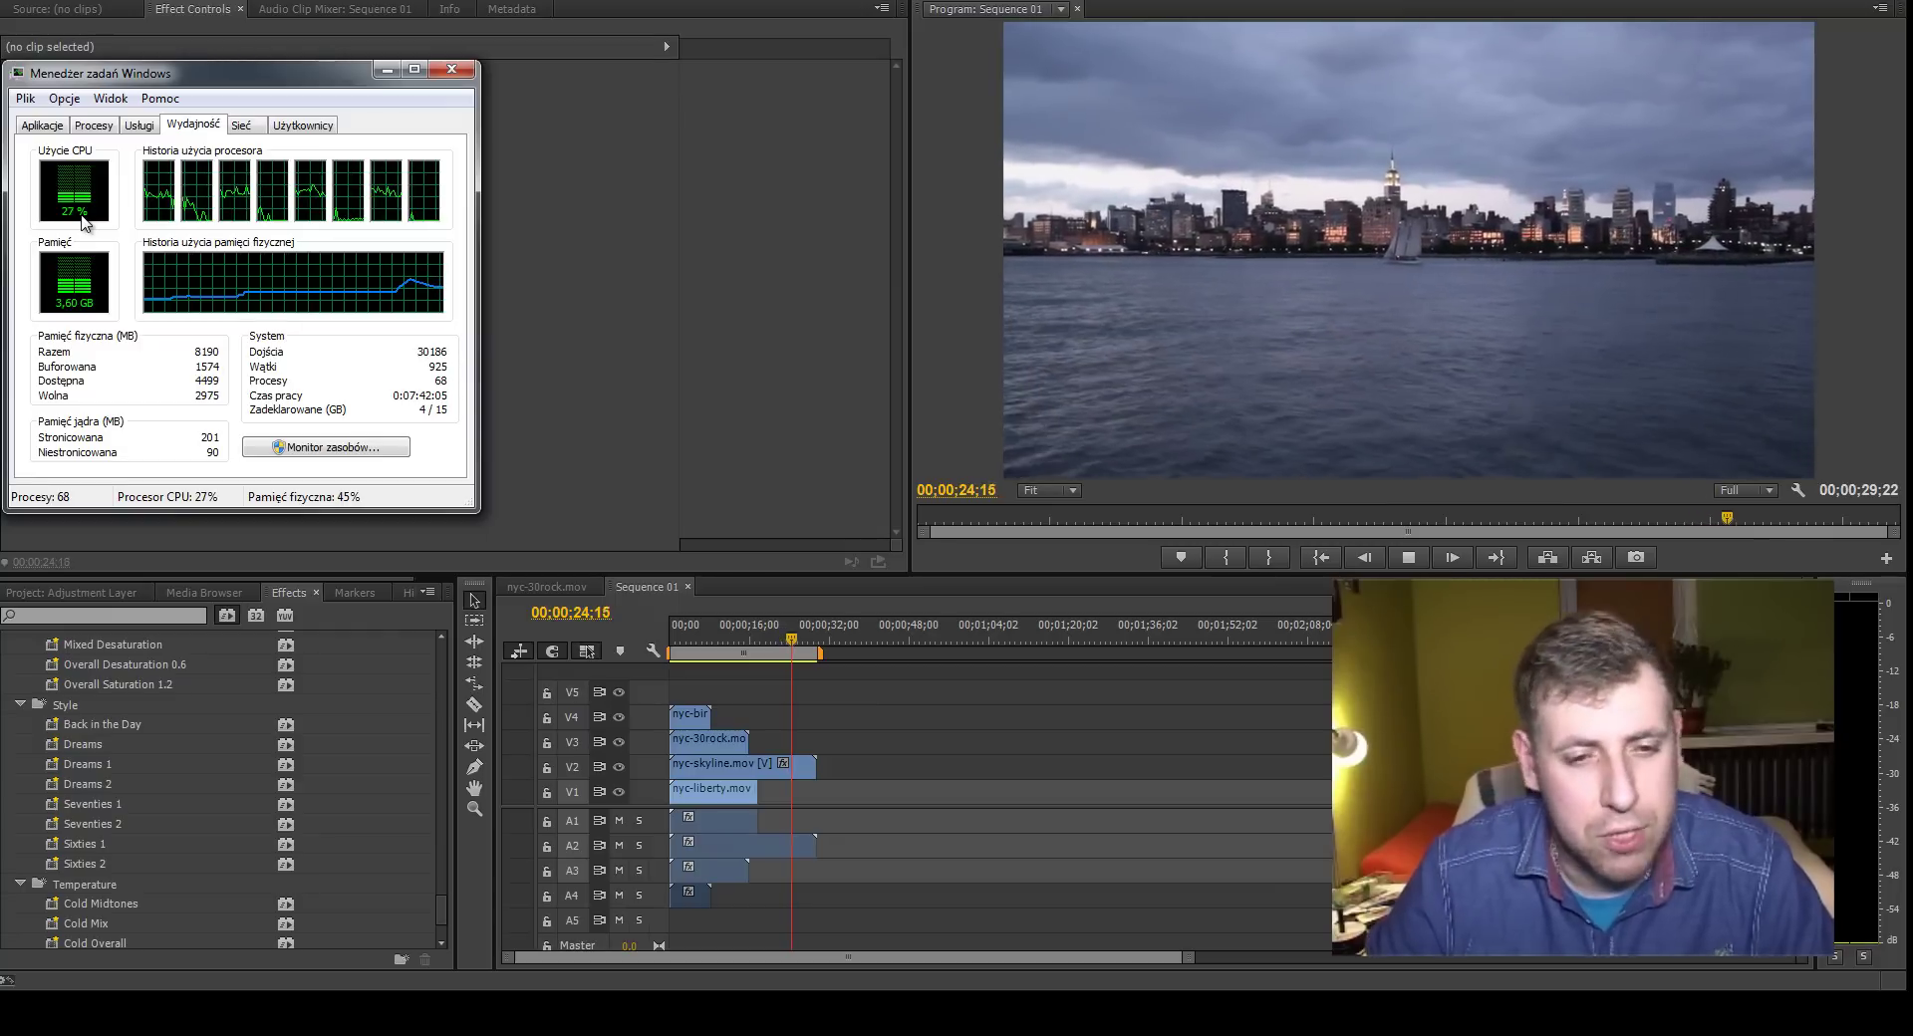
Stop playback, set the renderer to Mercury Playback Engine Software Only, and delete previews
left_click(874, 630)
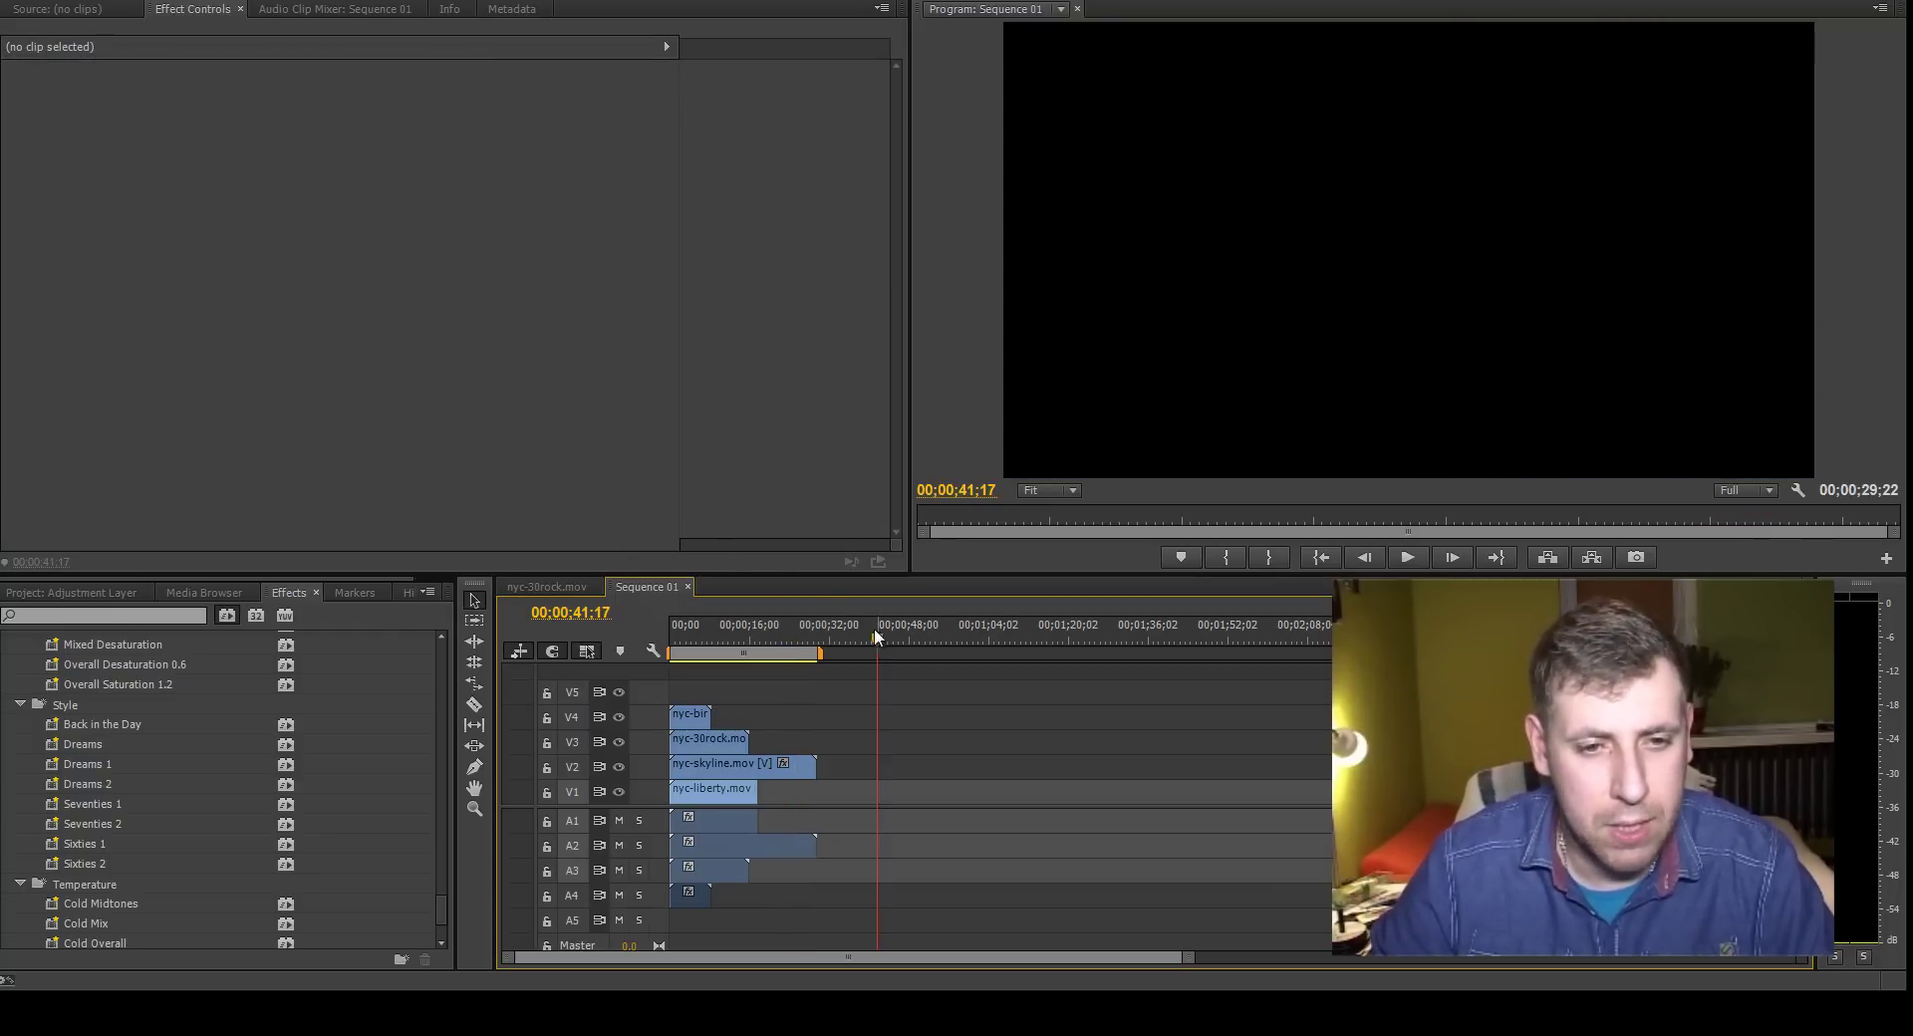
left_click(12, 5)
mouse_move(254, 614)
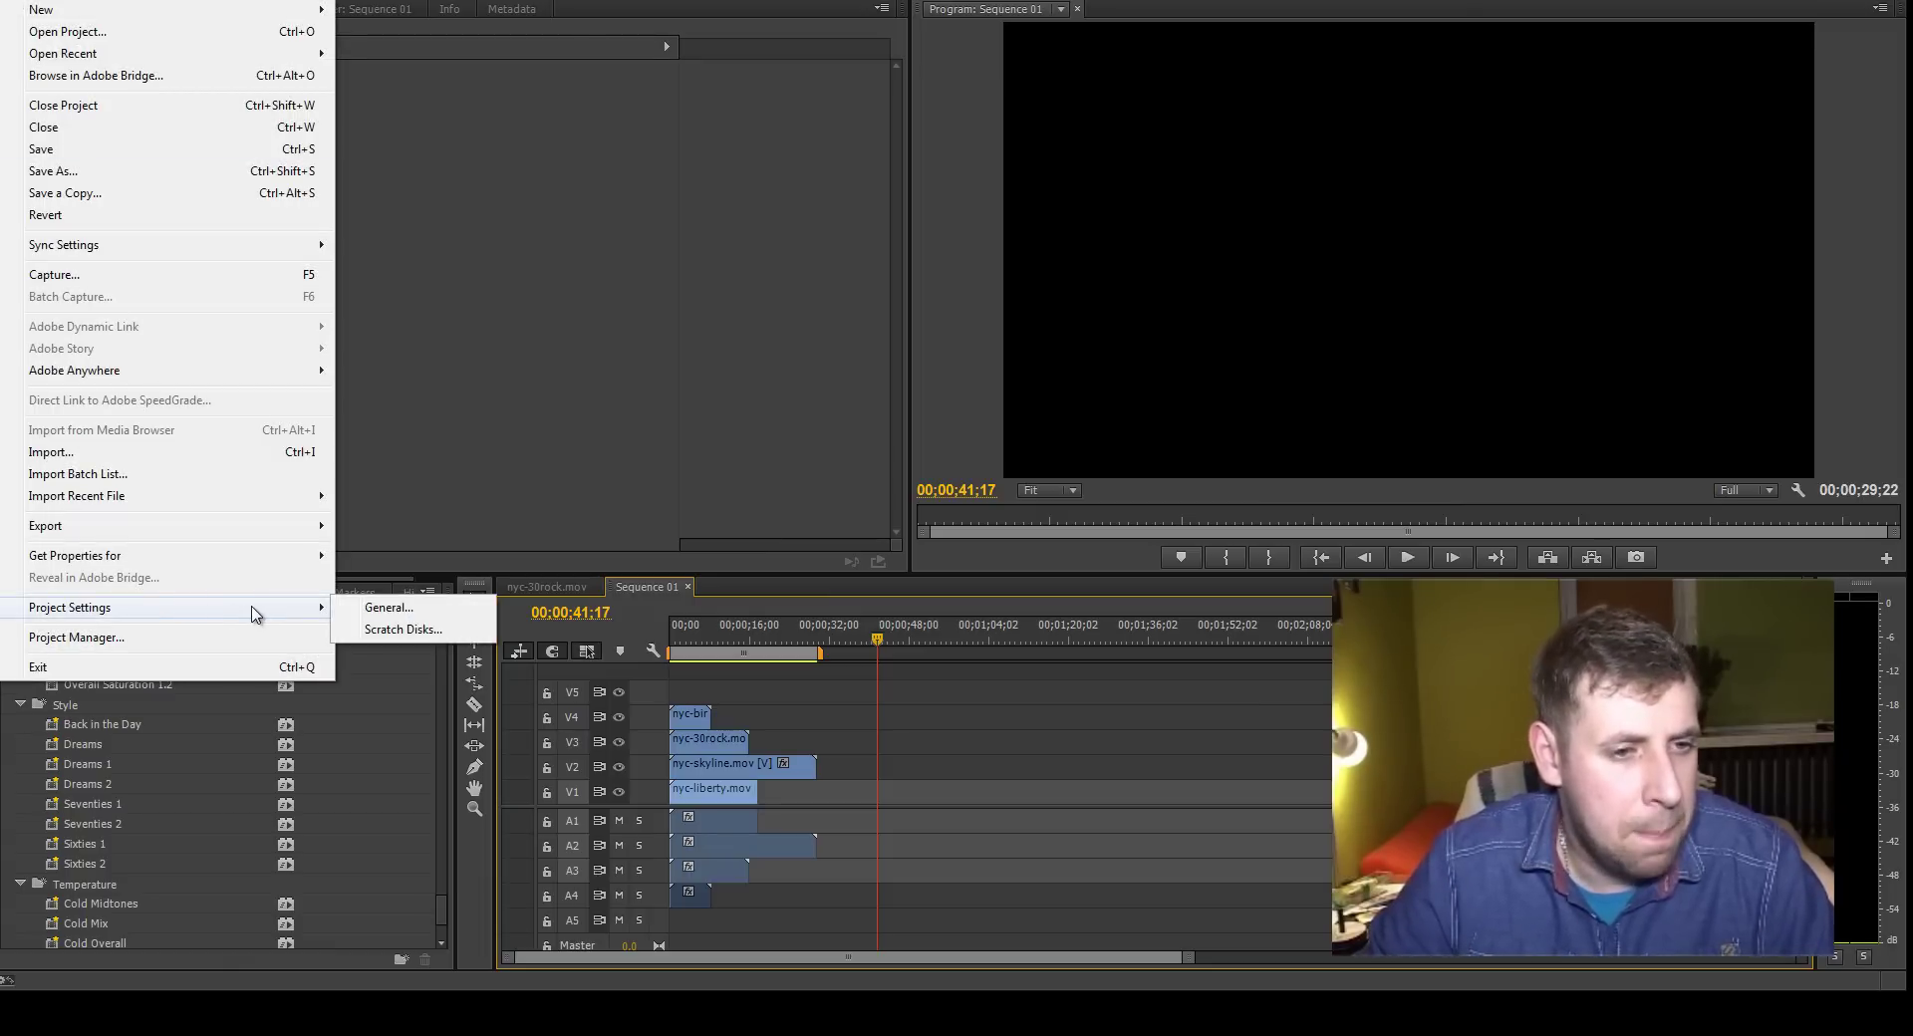
left_click(389, 608)
left_click(913, 313)
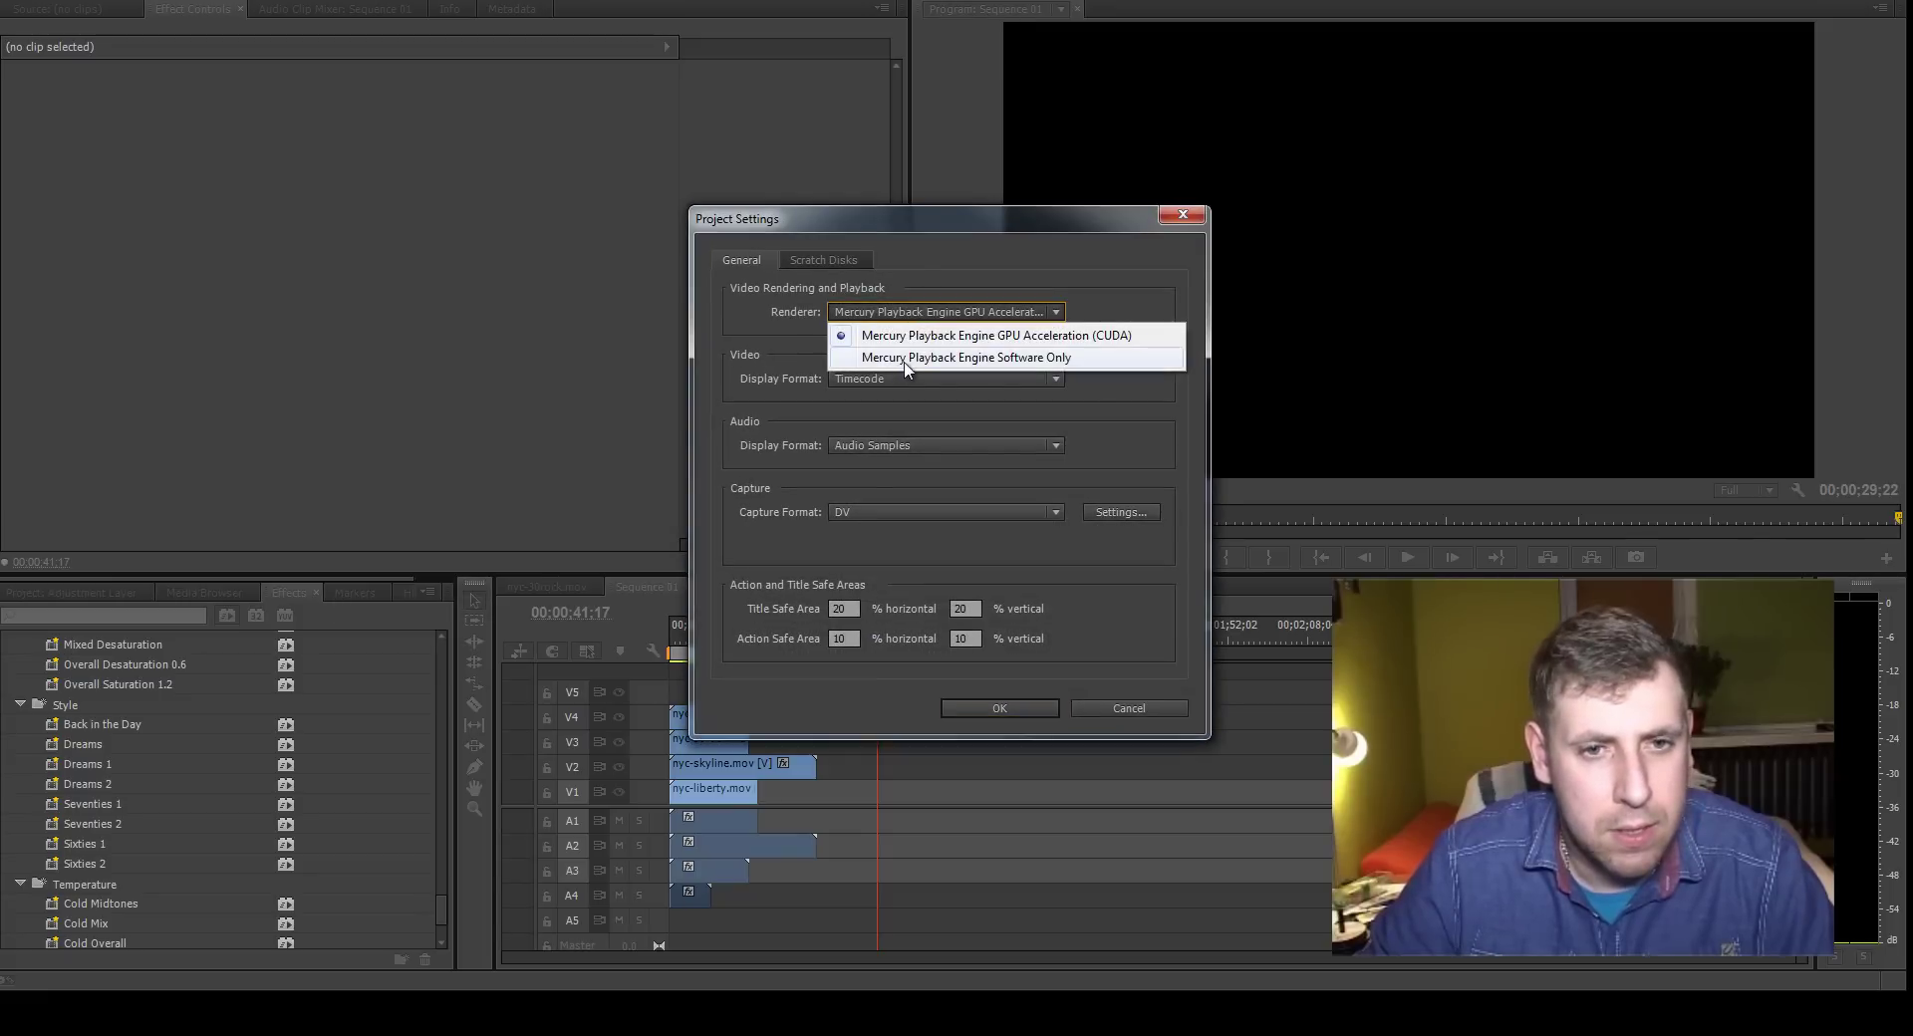
left_click(908, 358)
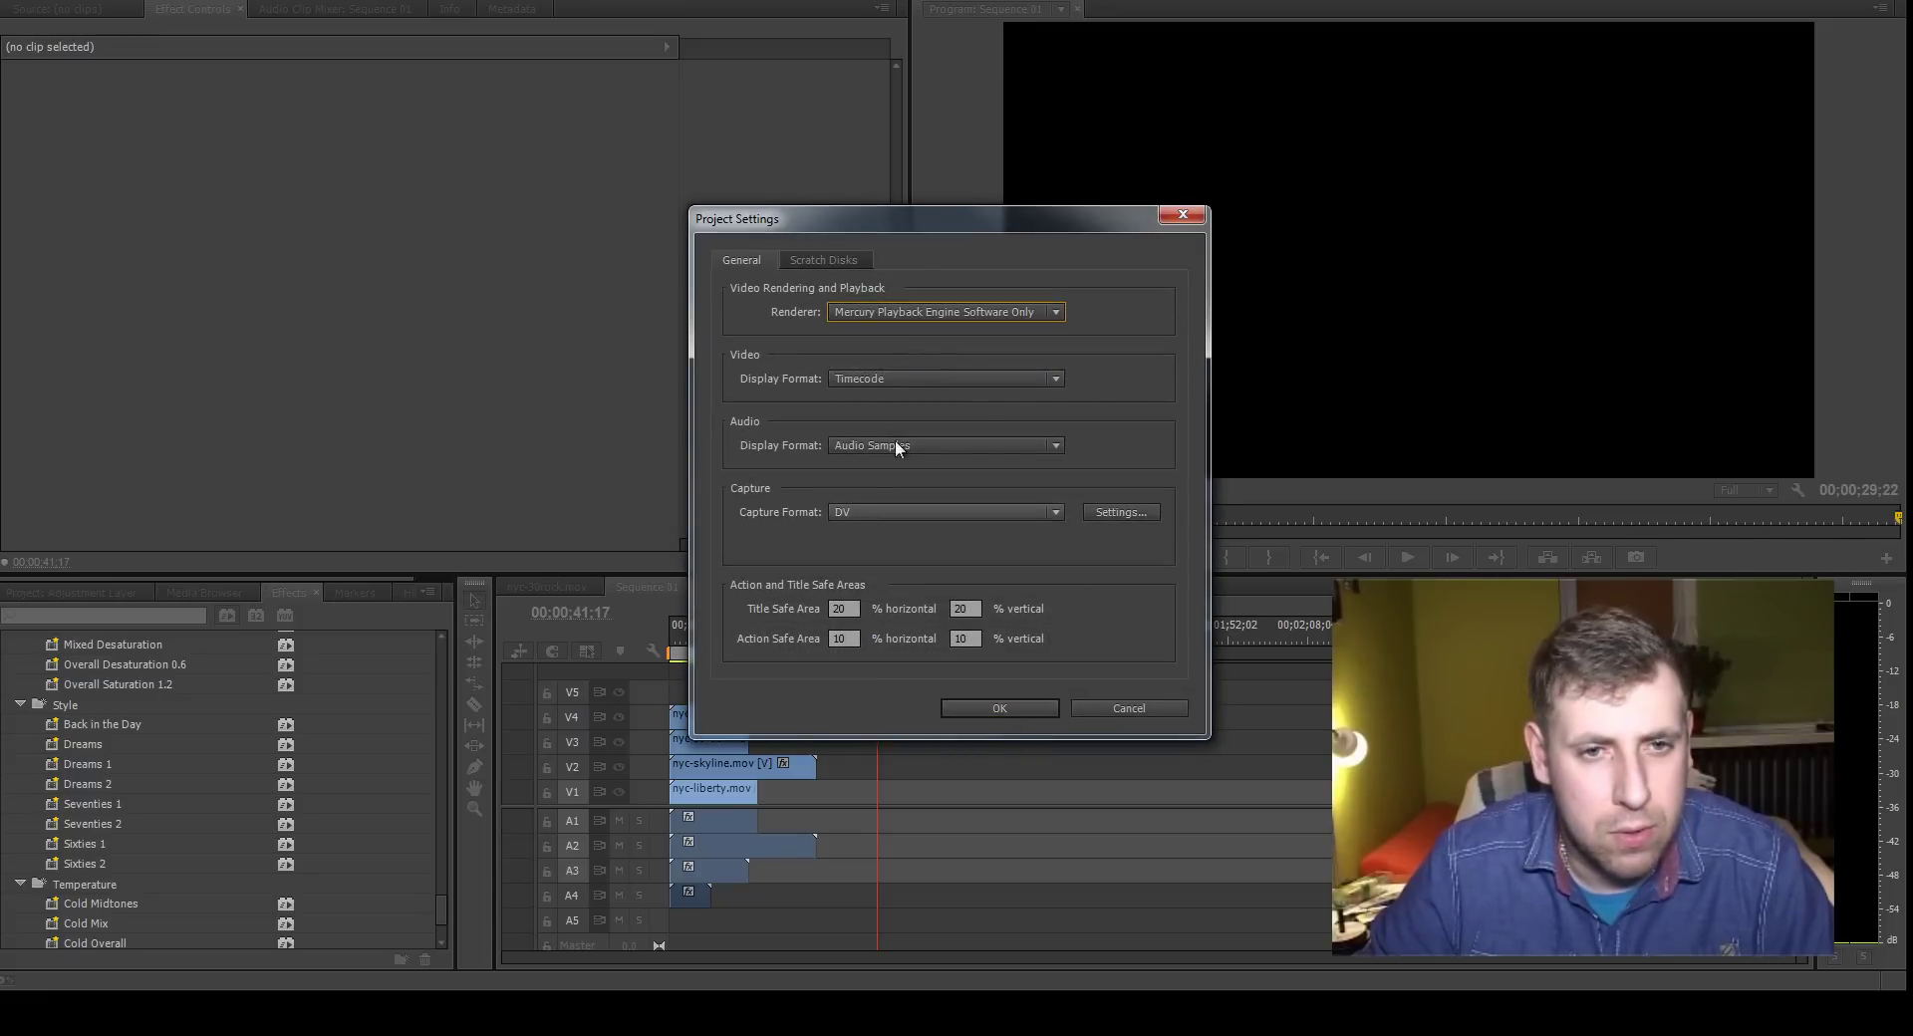
left_click(972, 710)
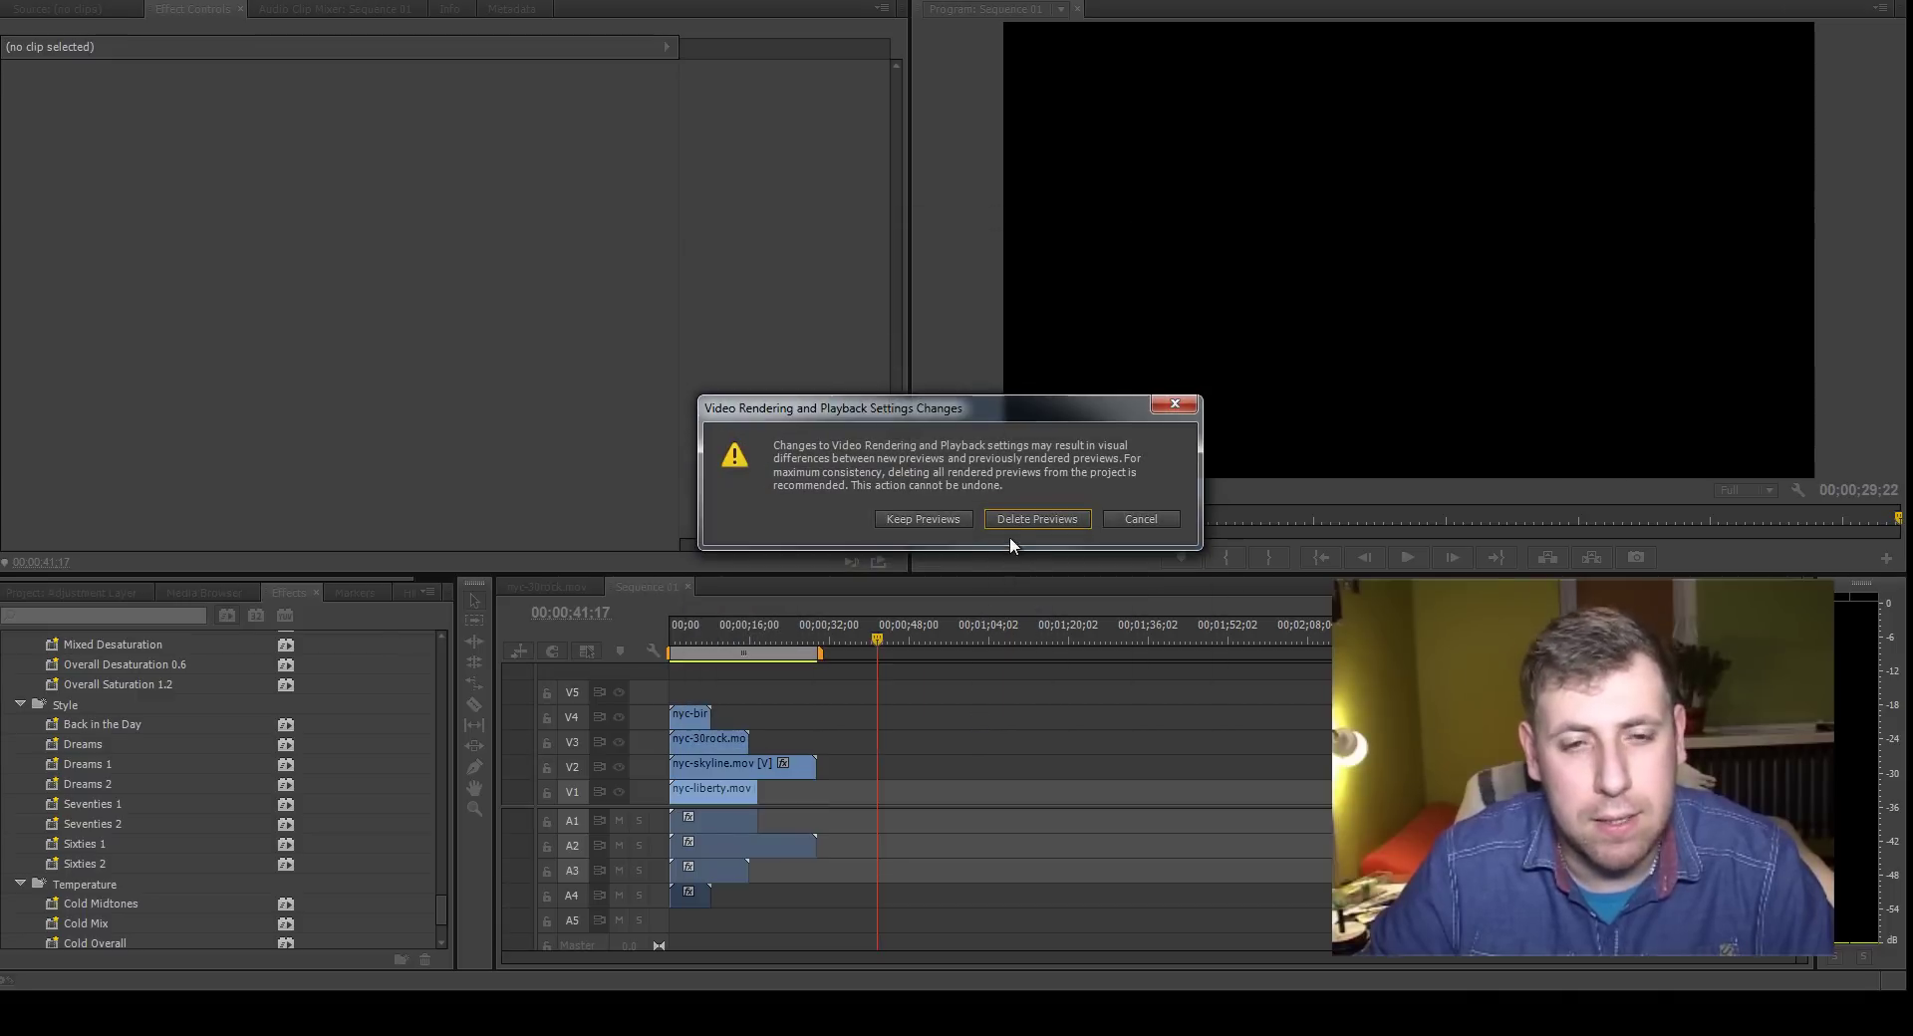
left_click(1029, 518)
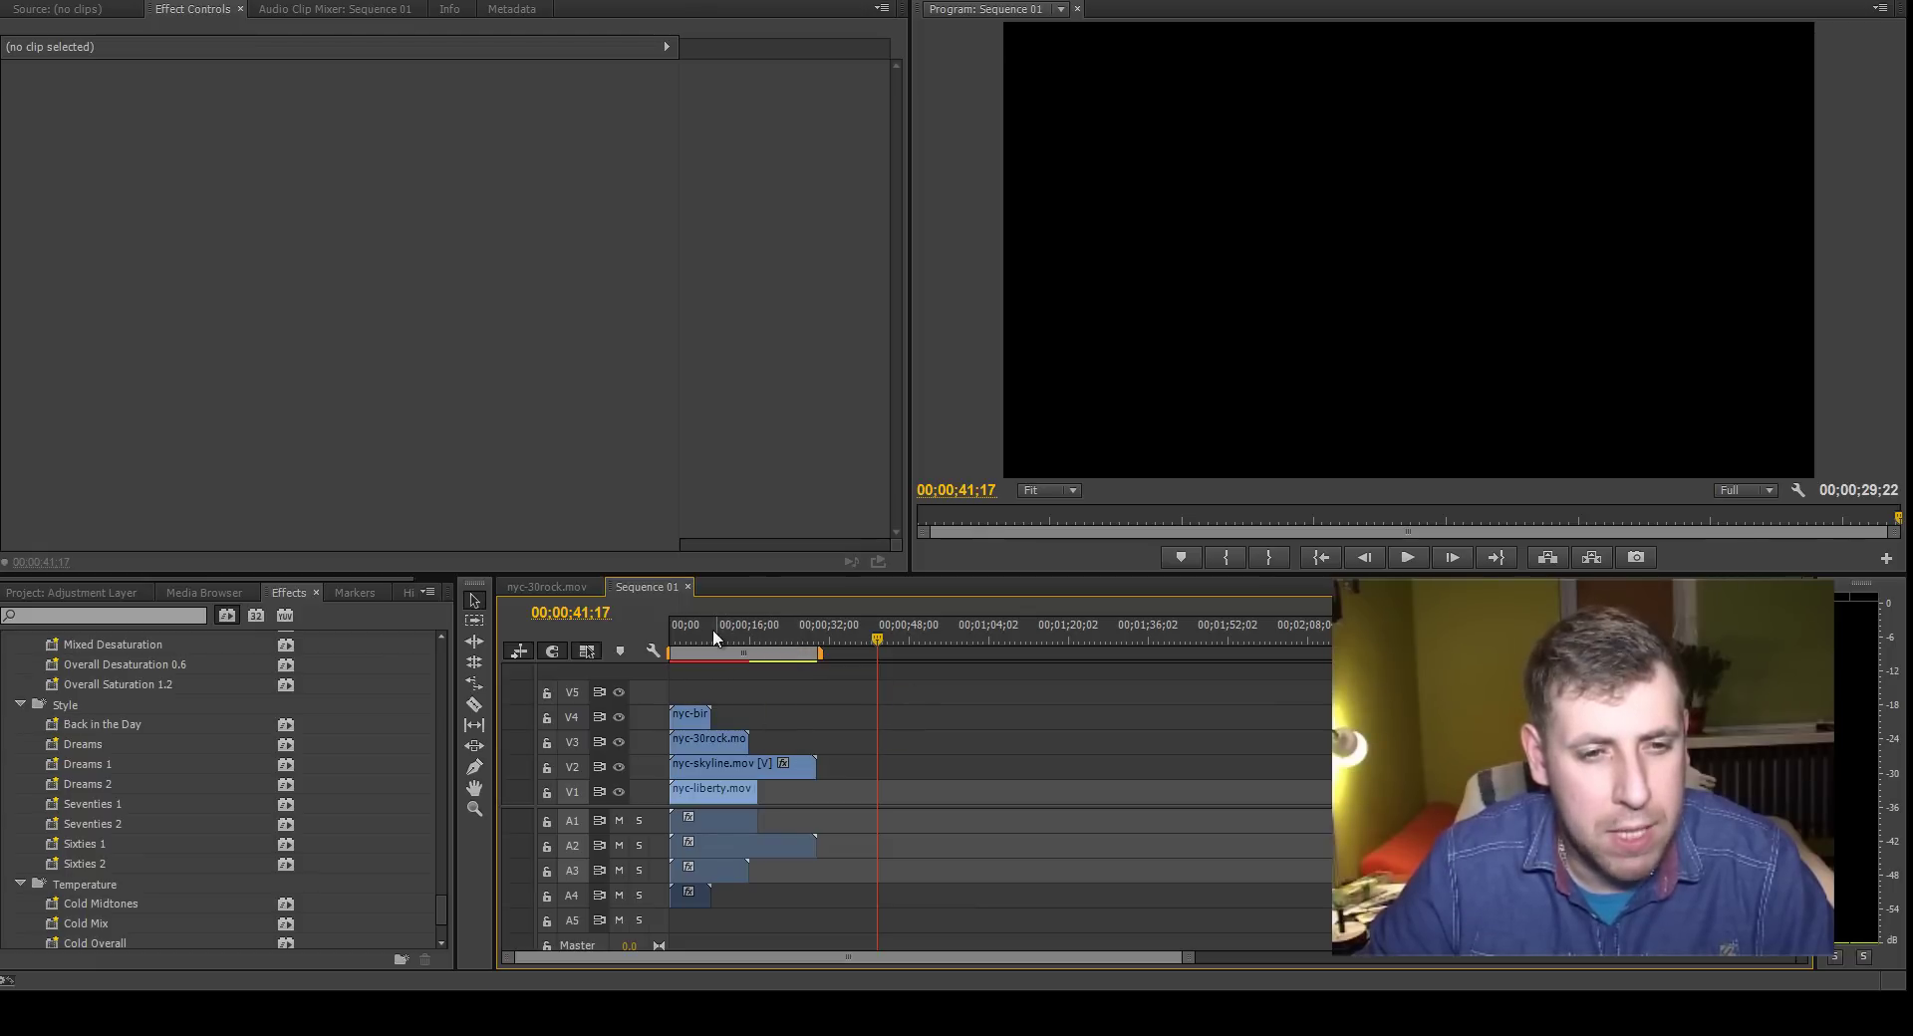
Replay Sequence 01 from the start under software-only rendering, watching CPU around 23% in Task Manager
left_click_drag(732, 631, 629, 630)
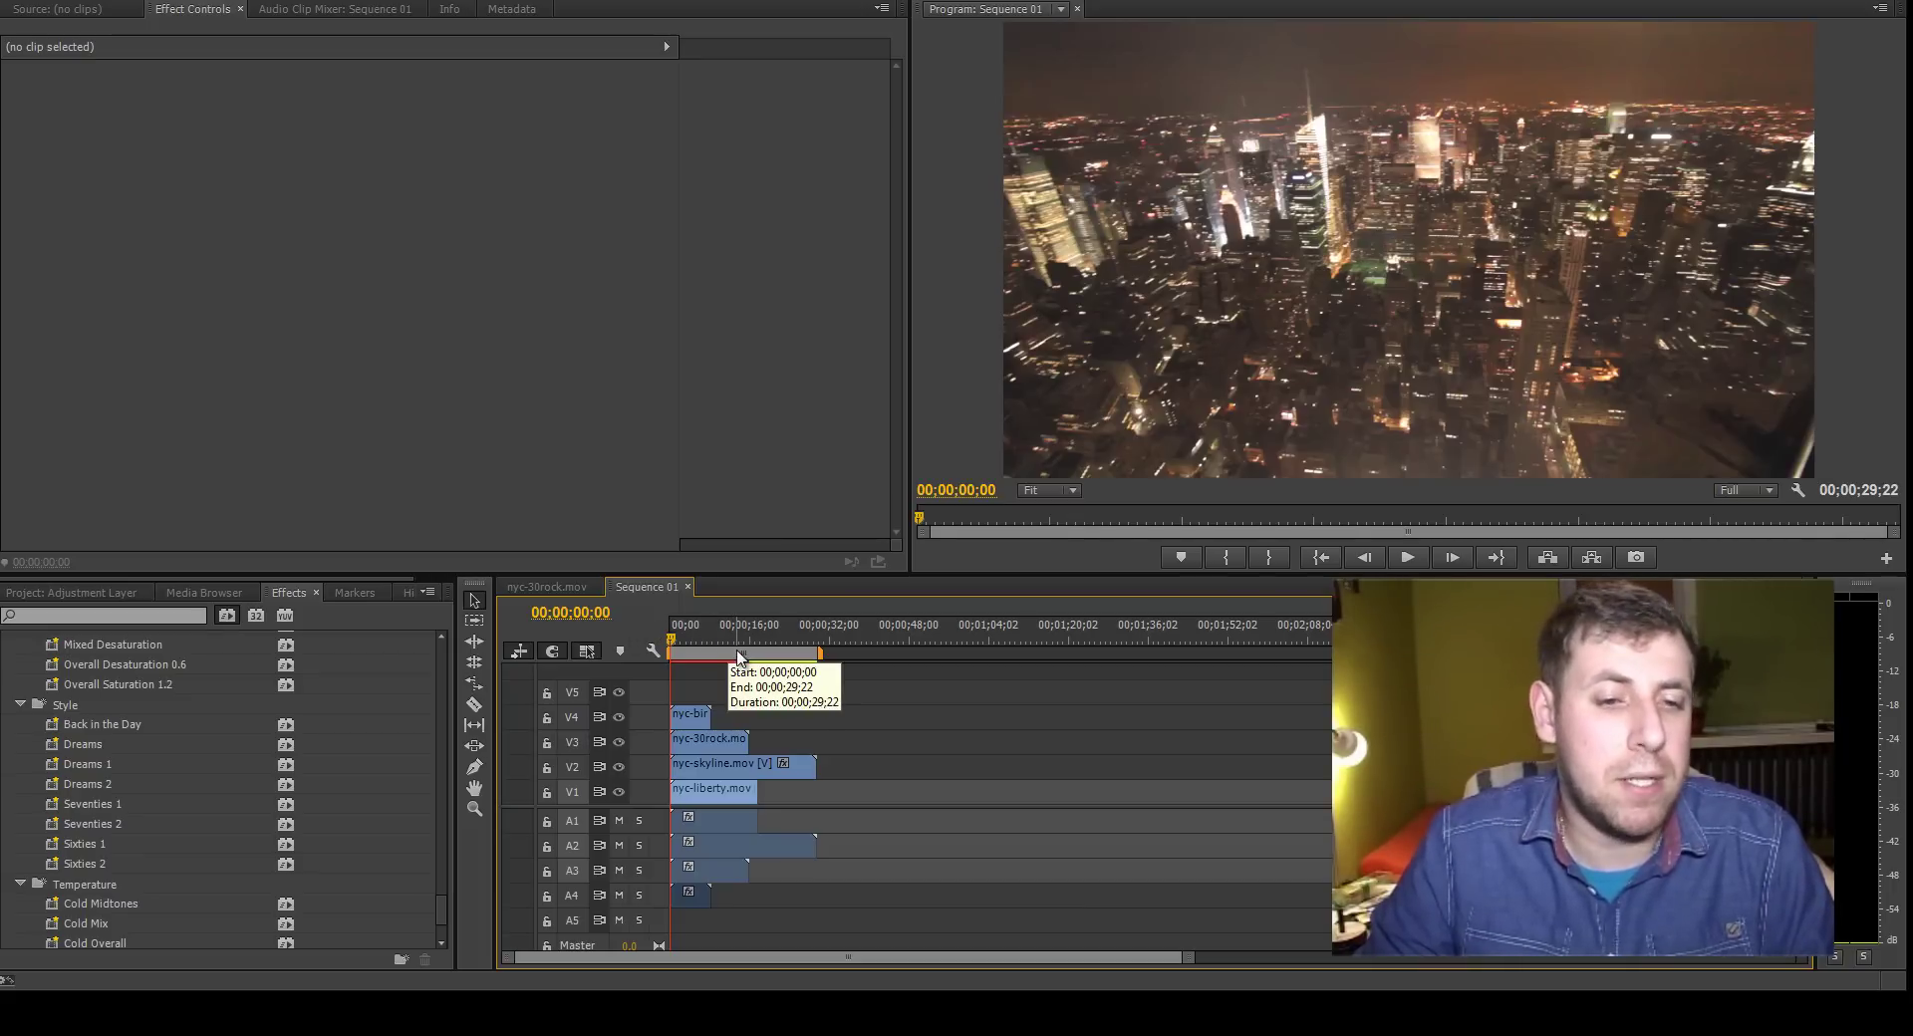
mouse_move(744, 650)
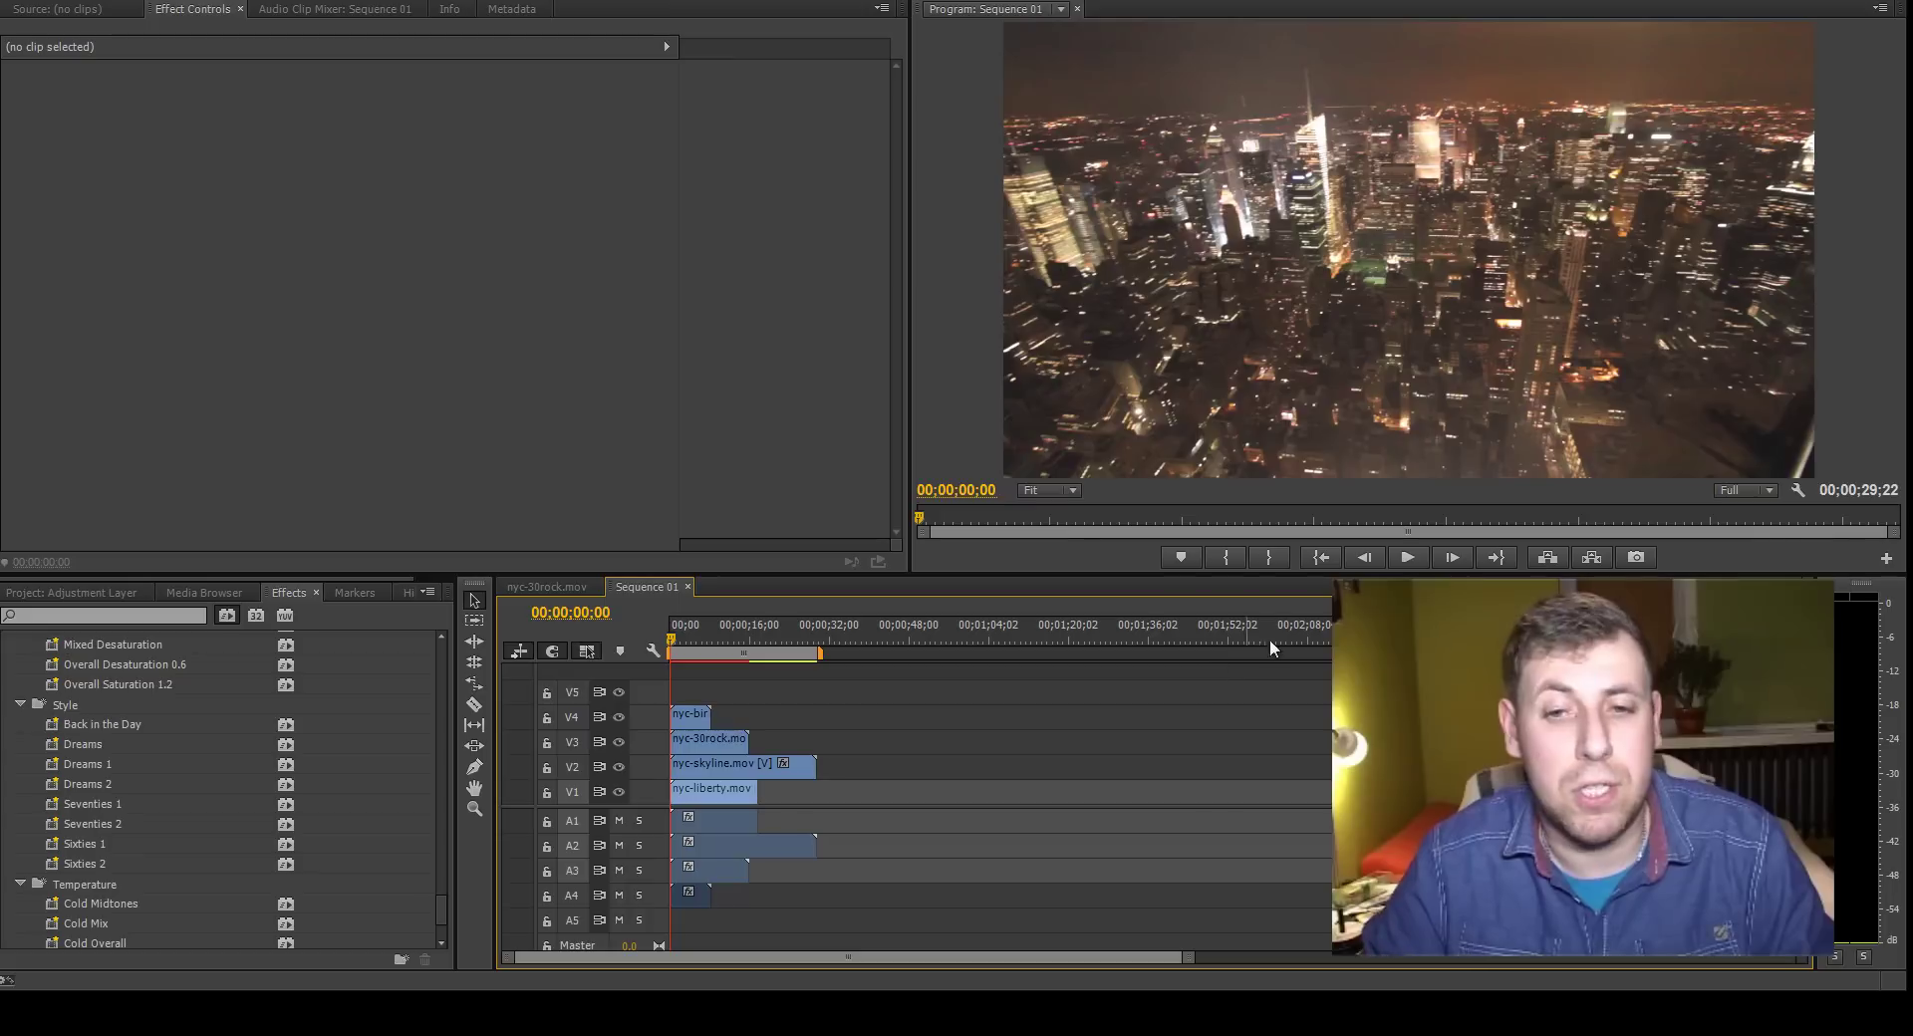
left_click(1406, 558)
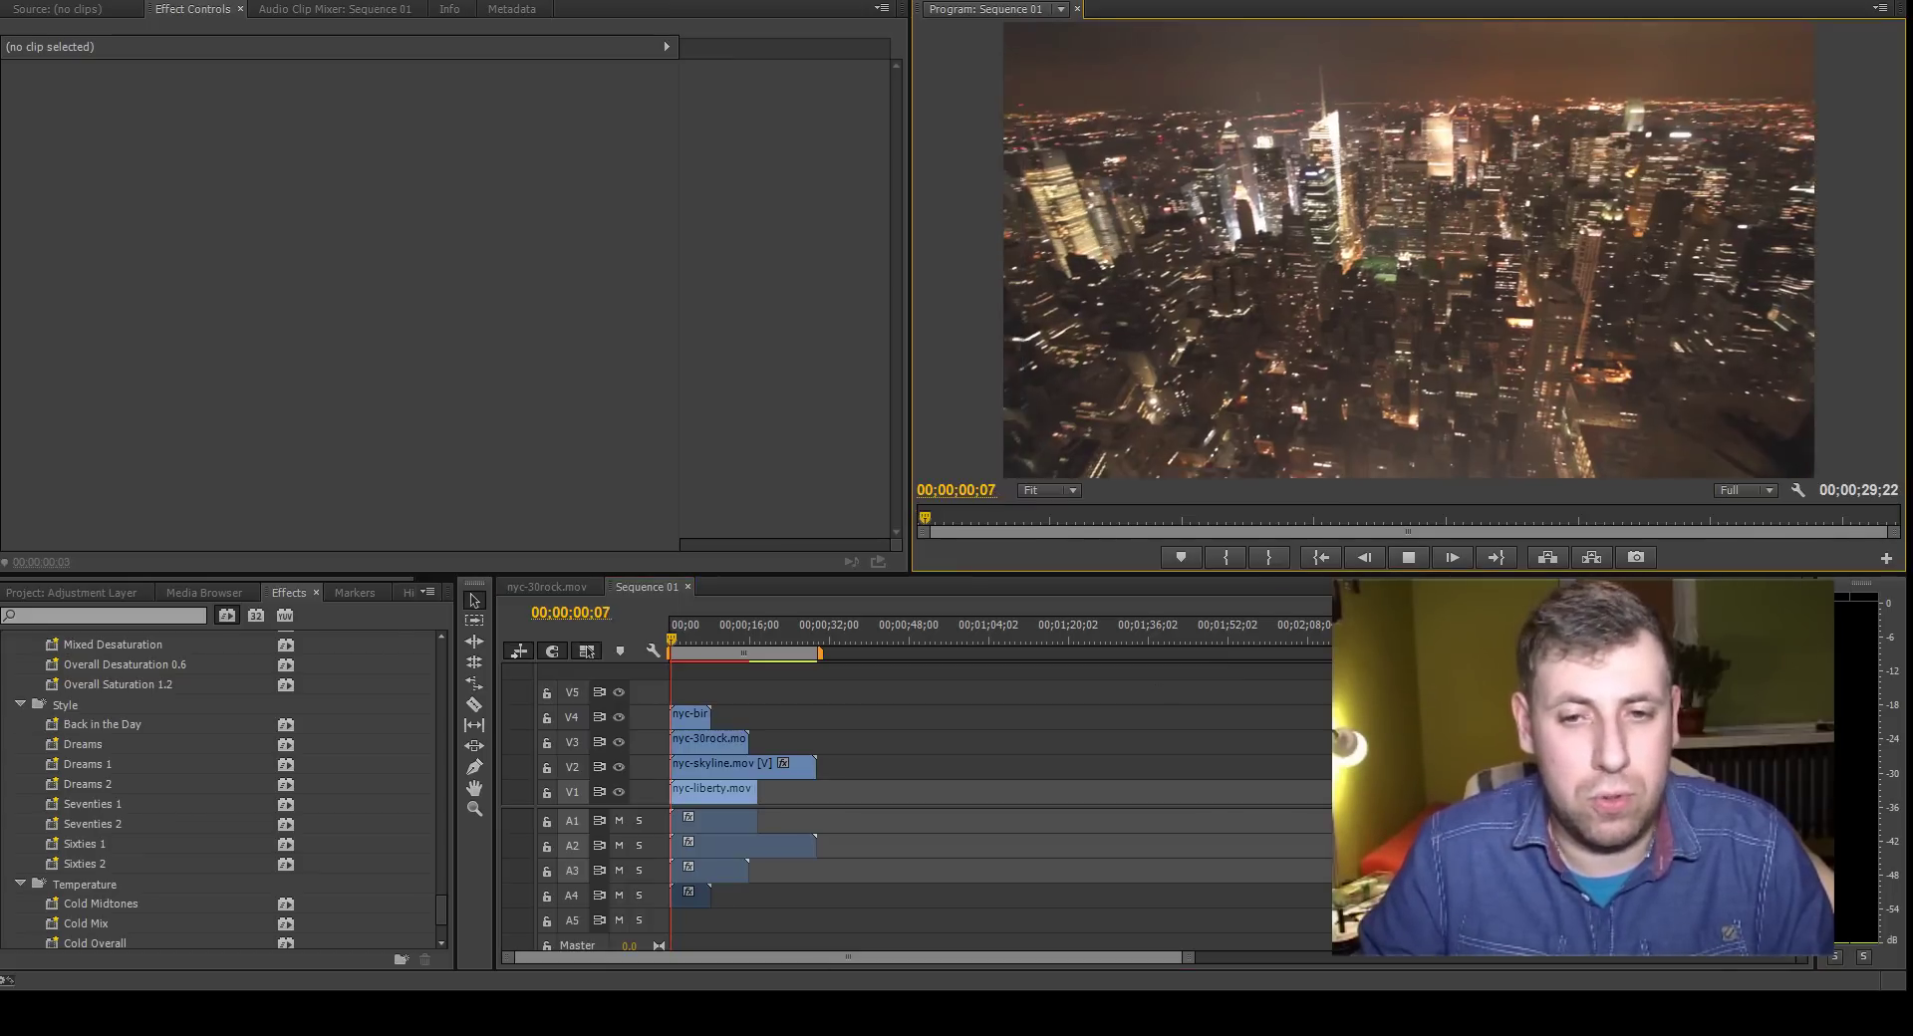
key("ctrl+shift+Escape")
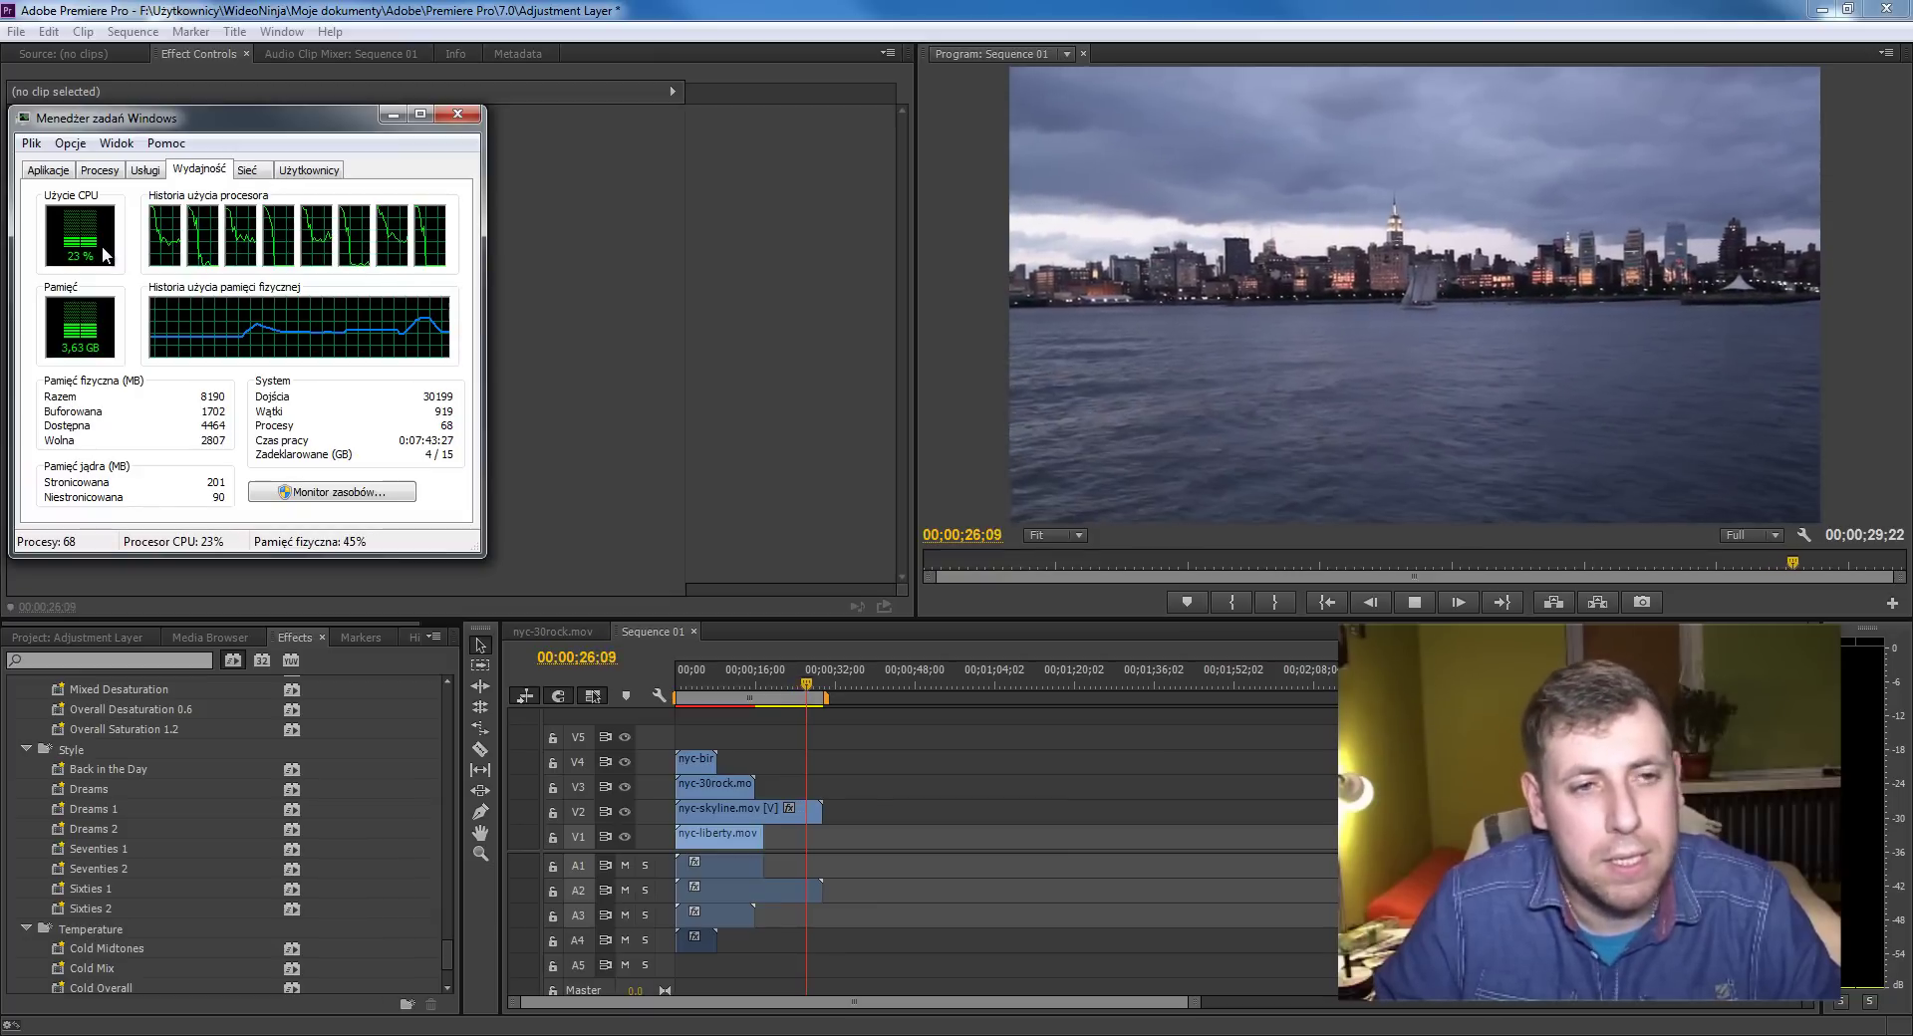
Stop playback at 00;00;26;05 on the harbour skyline shot
left_click(807, 686)
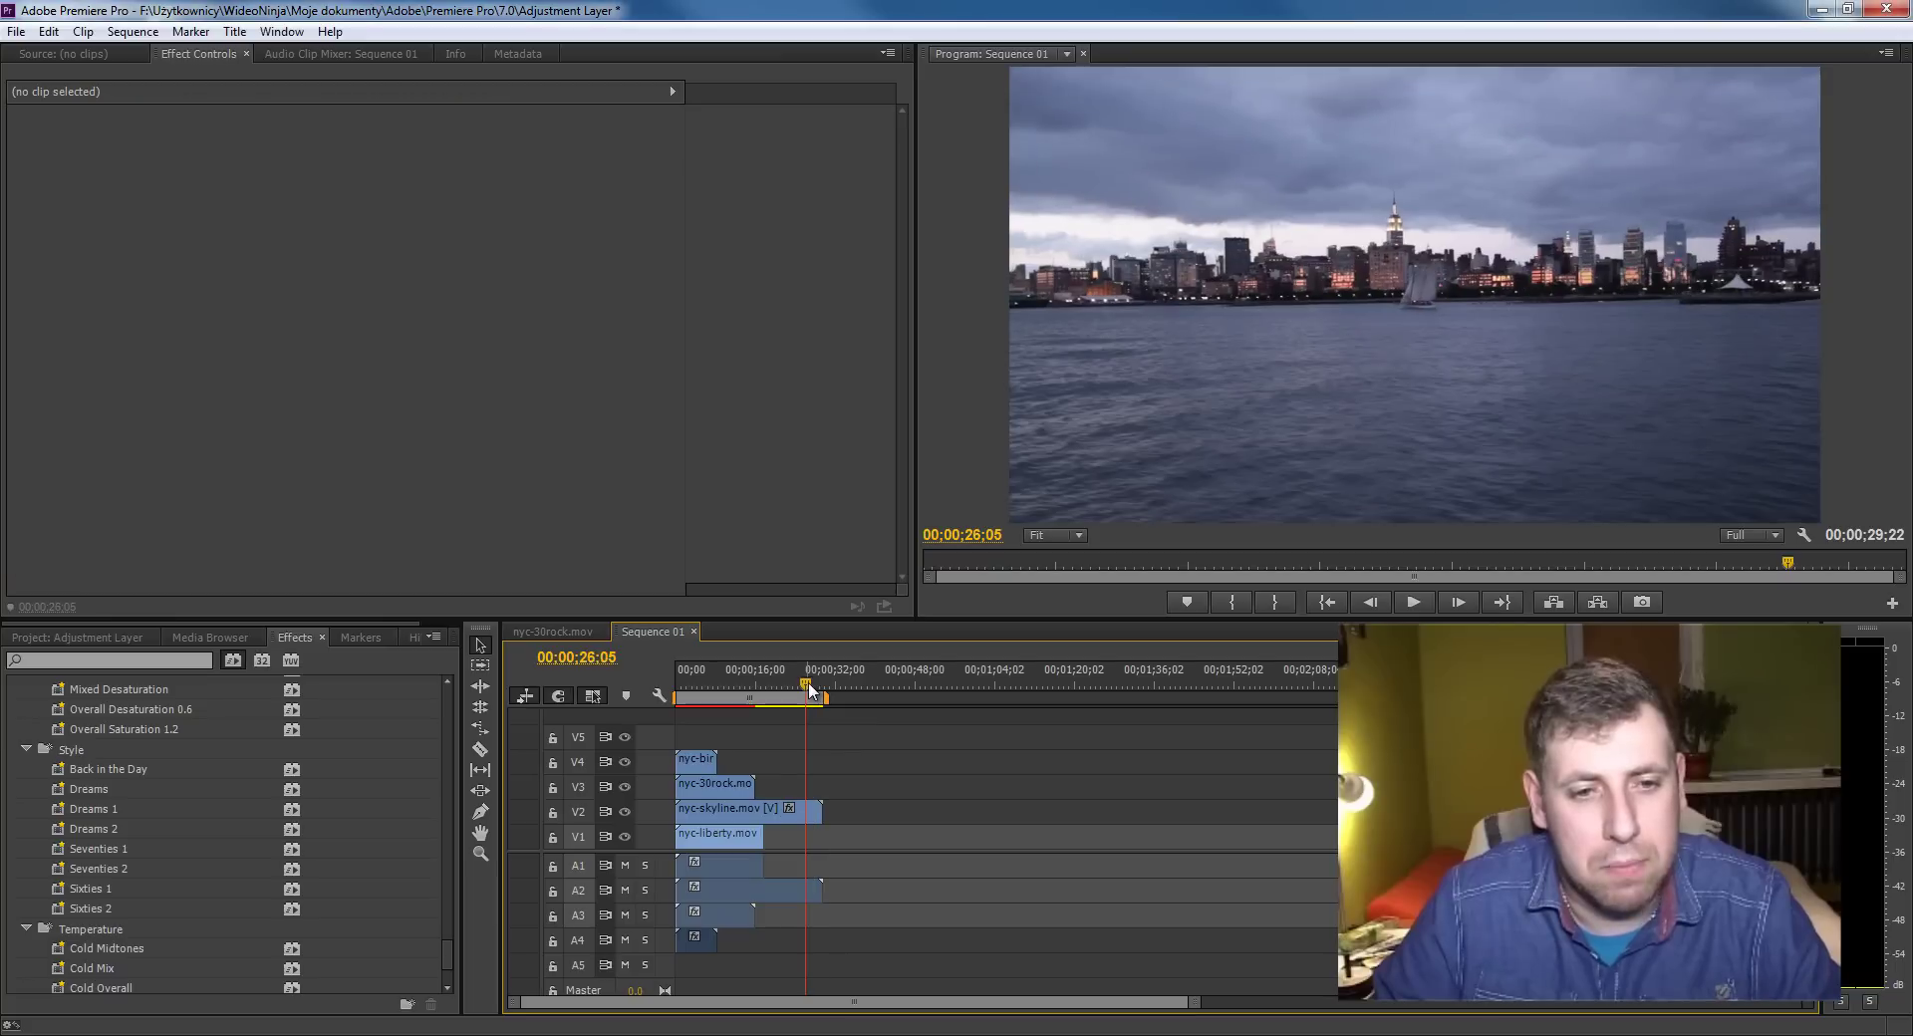